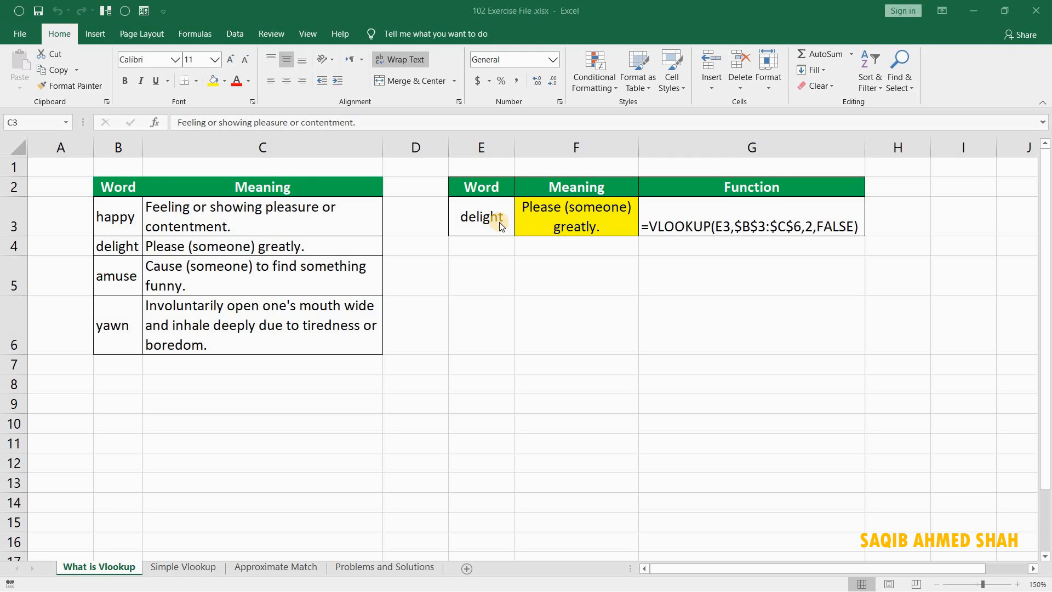
- Change the lookup word in cell E3 to "happy"
click(571, 218)
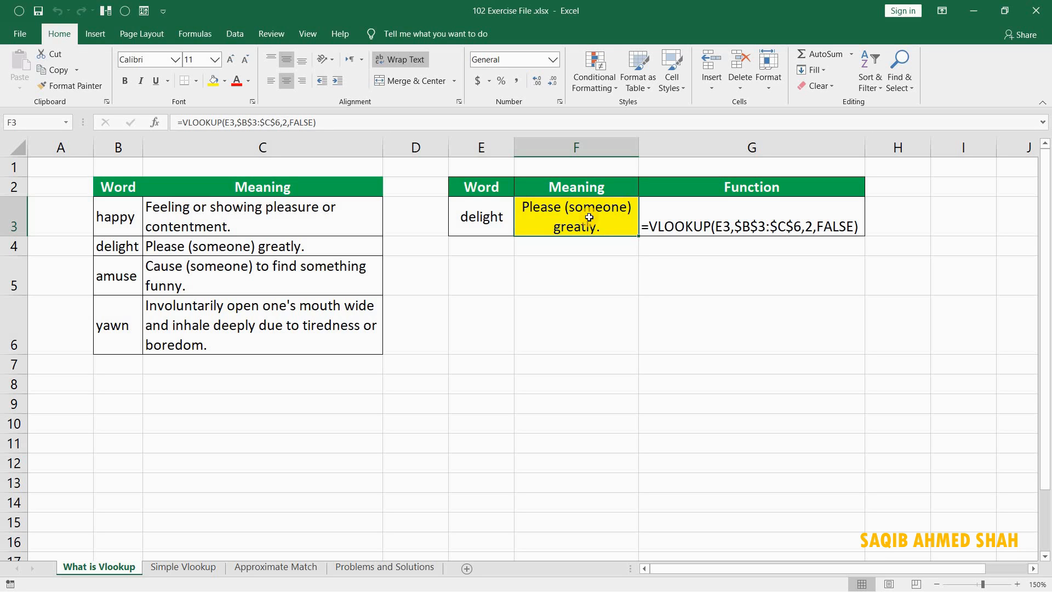
click(493, 217)
text(happy)
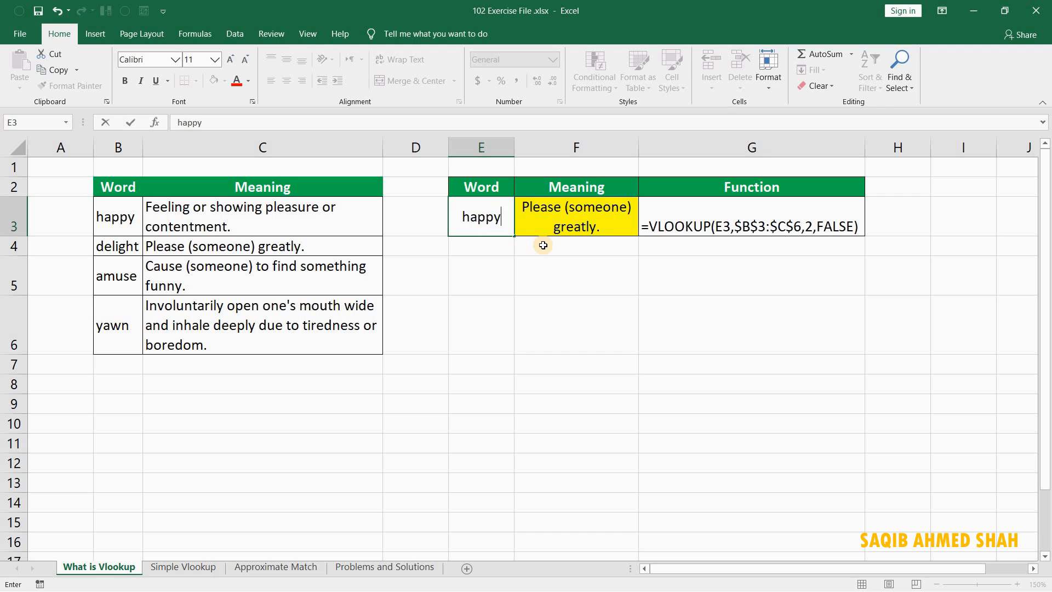
key(Return)
key(Up)
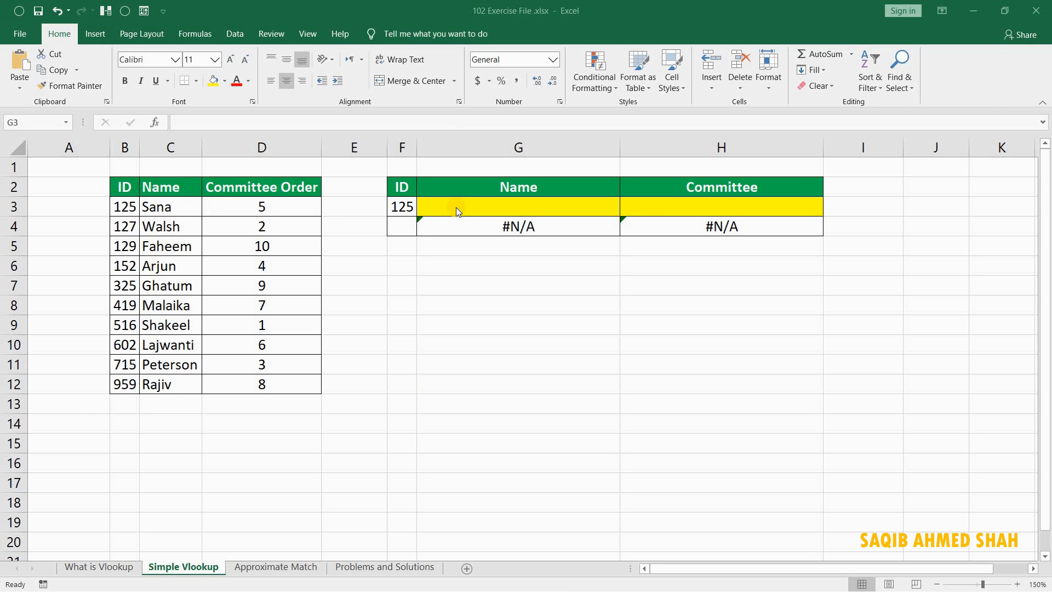
- Begin a formula with "=v" in the Name result cell G3 to list the matching functions
click(479, 210)
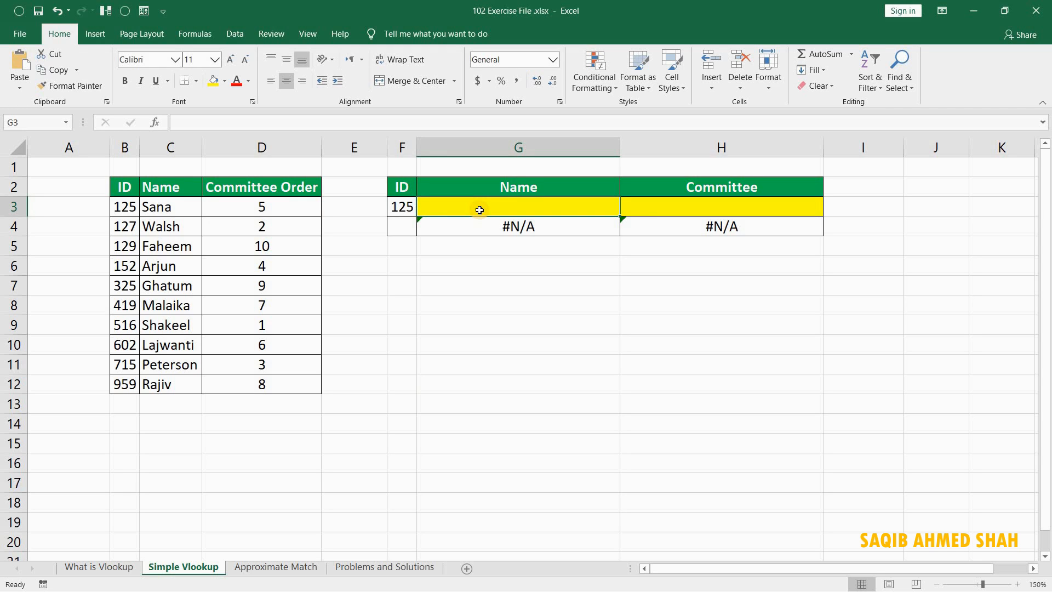
text(=)
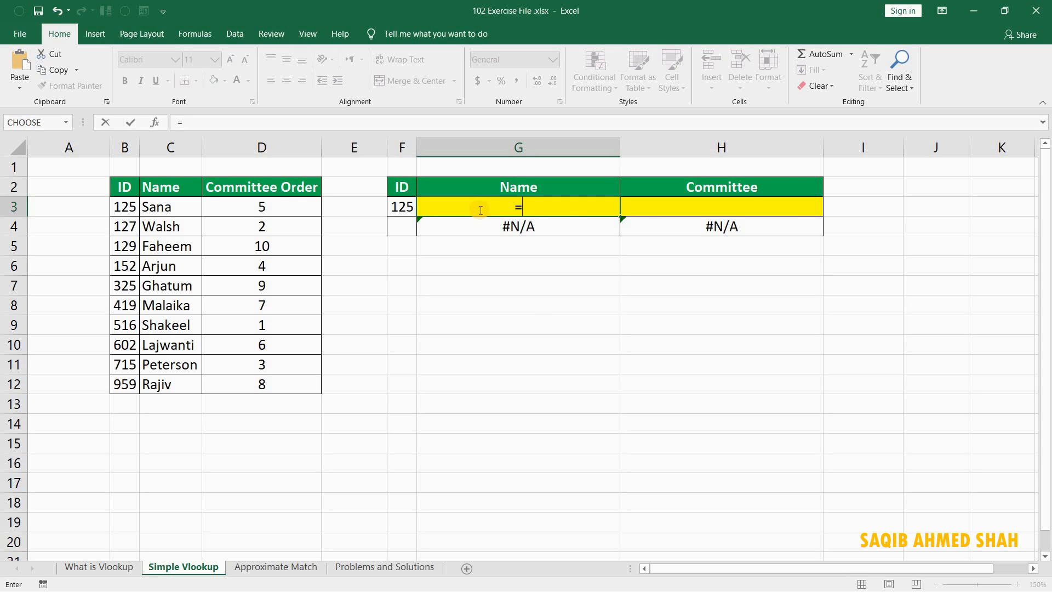
text(v)
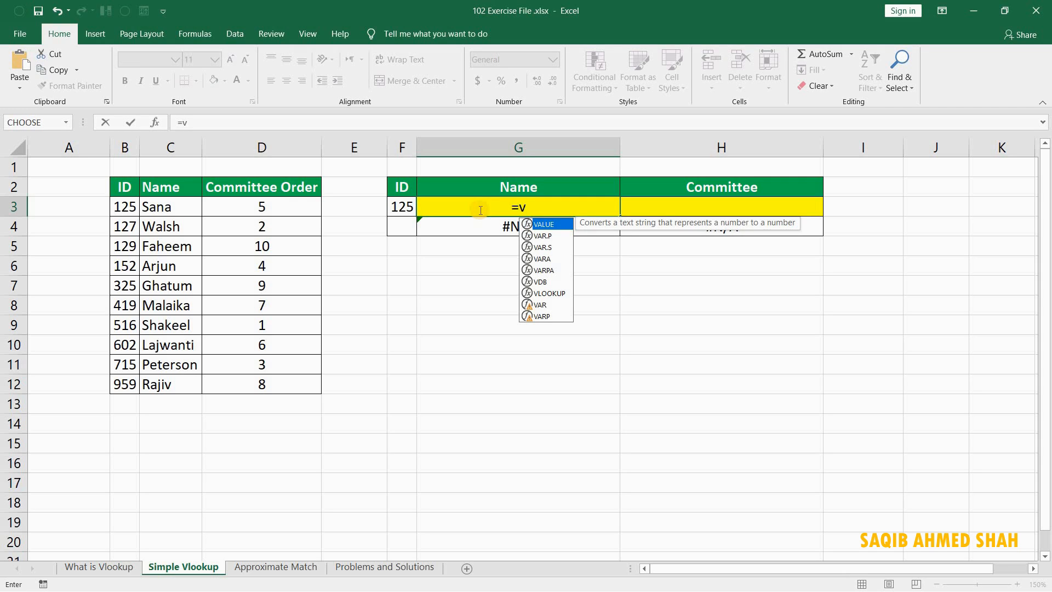
key(Down)
key(Down)
key(Down)
key(Down)
key(Down)
key(Down)
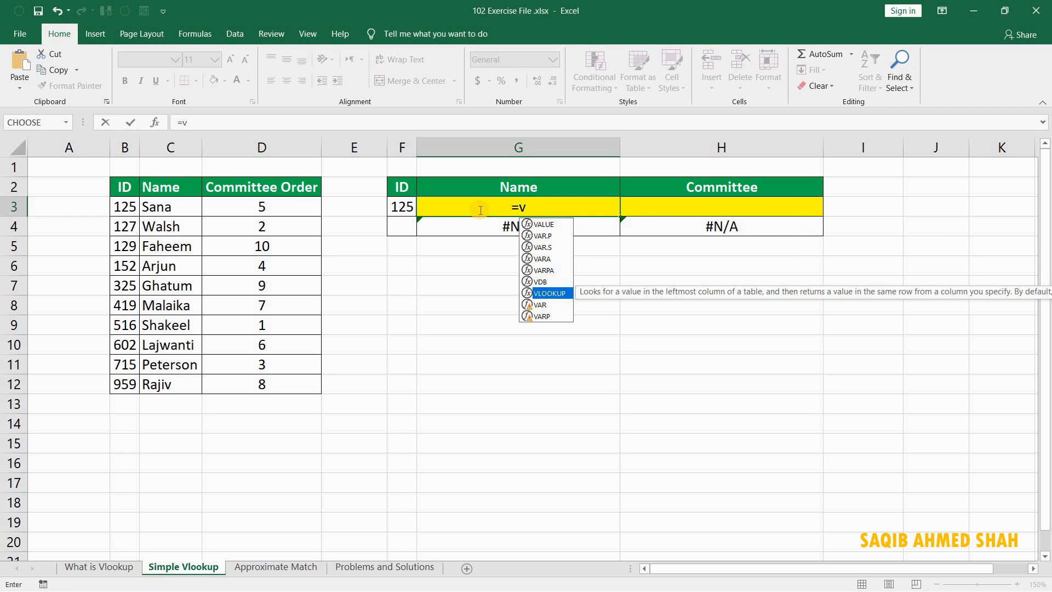
key(Up)
key(Up)
key(Up)
key(Up)
text(loo)
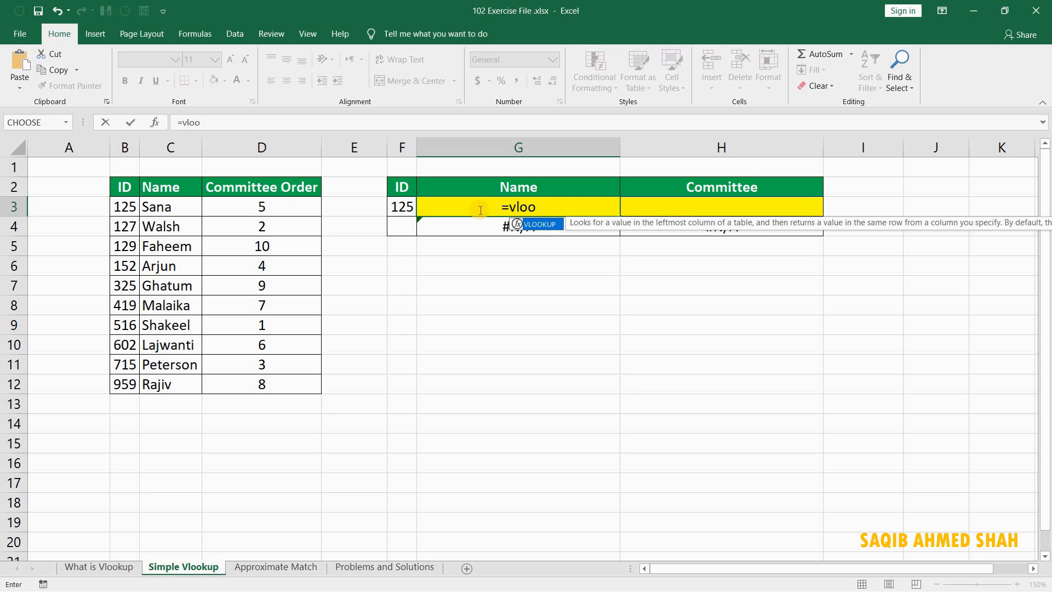
key(BackSpace)
key(BackSpace)
key(BackSpace)
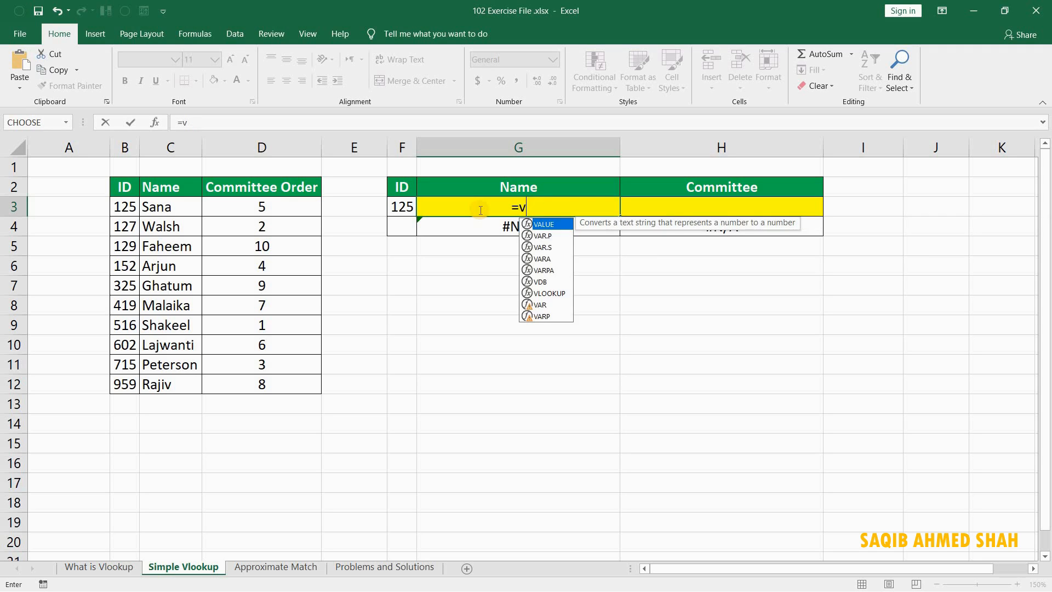
- Insert the suggested VLOOKUP function into the G3 formula
key(Down)
key(Down)
key(Down)
key(Down)
key(Down)
key(Down)
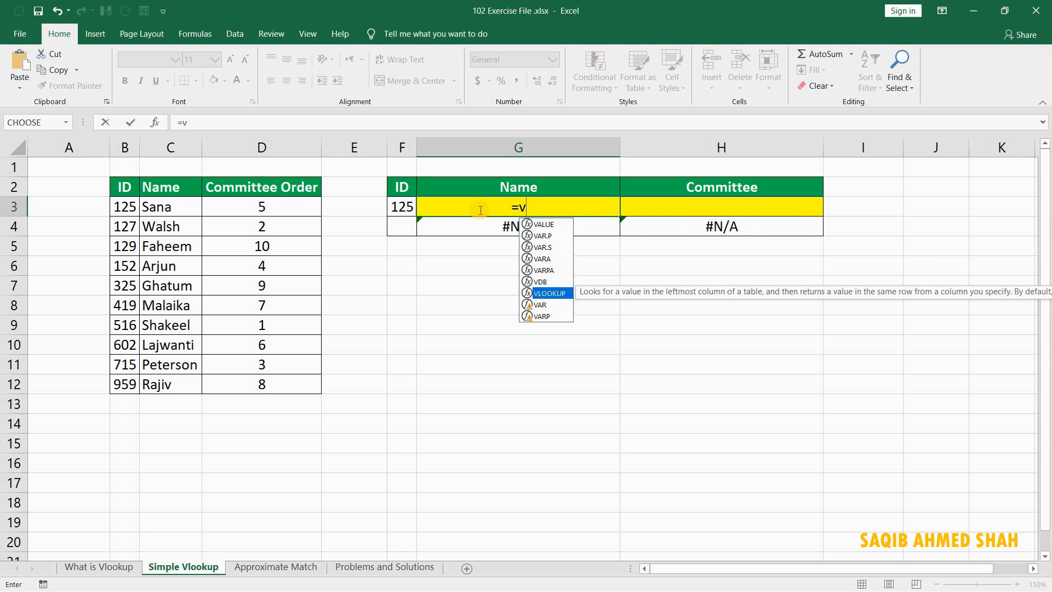
key(Tab)
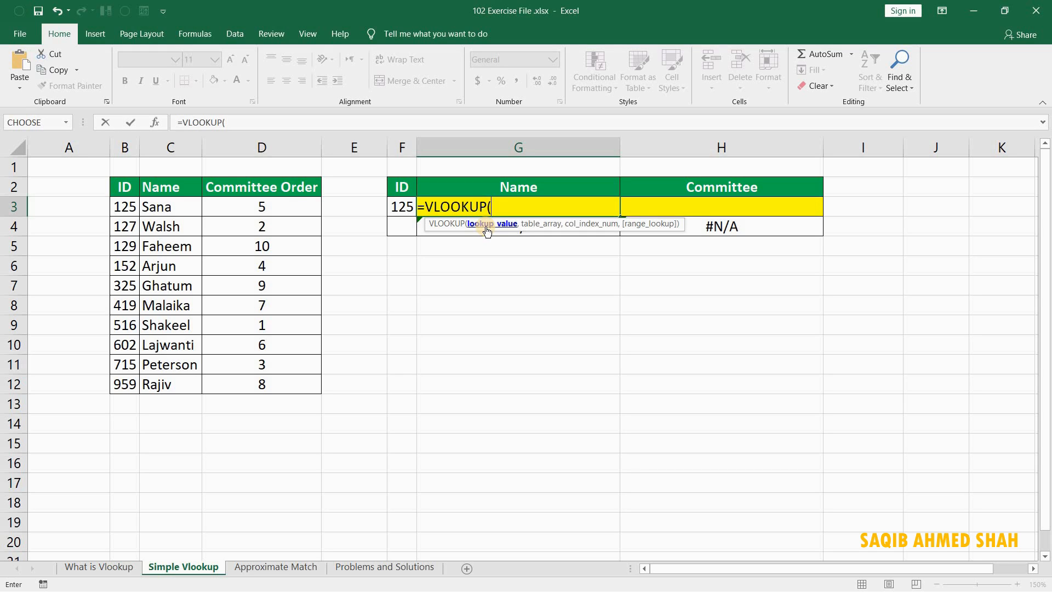
- Set F3 as the lookup value and B3:D12 as the table array in the G3 VLOOKUP formula
click(400, 207)
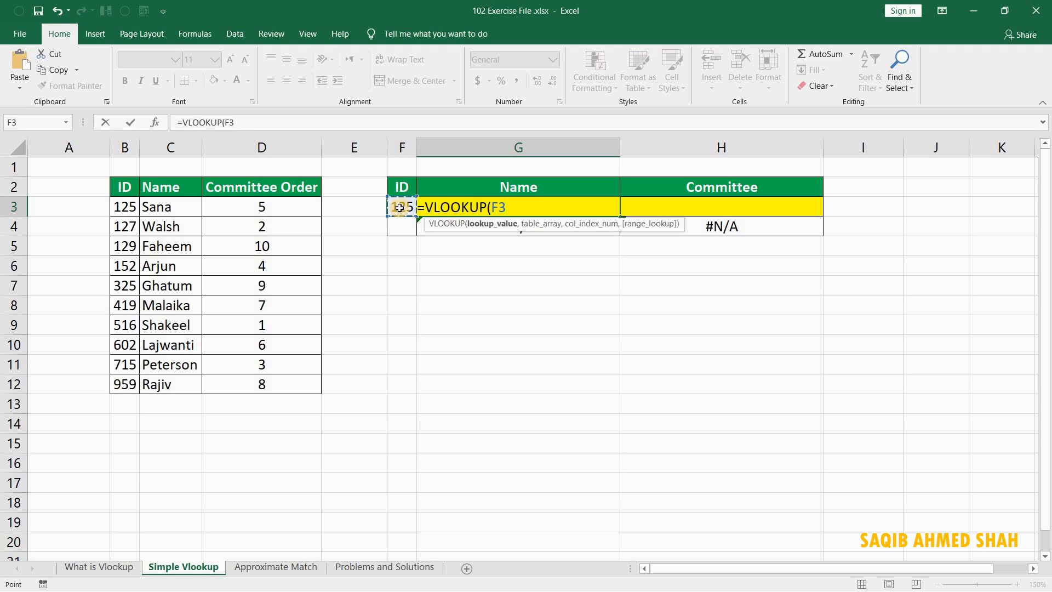
text(,)
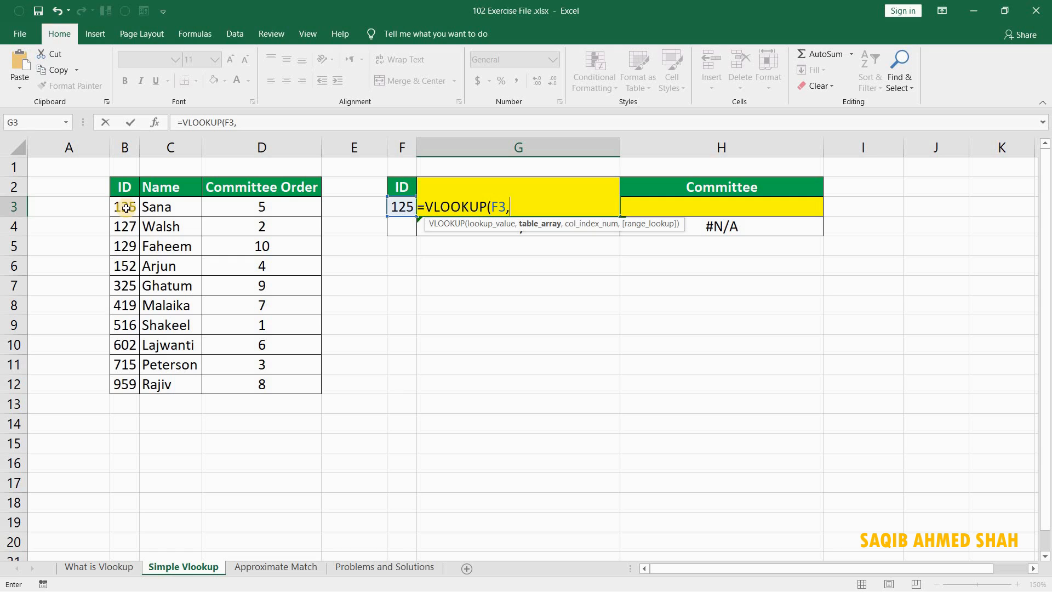
drag(137, 217, 301, 390)
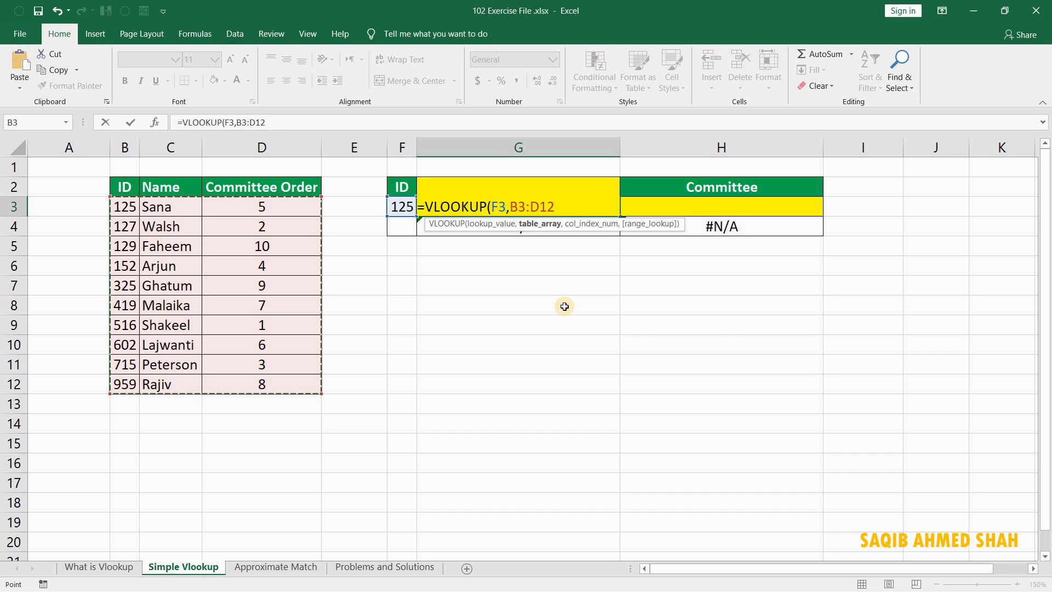
key(F4)
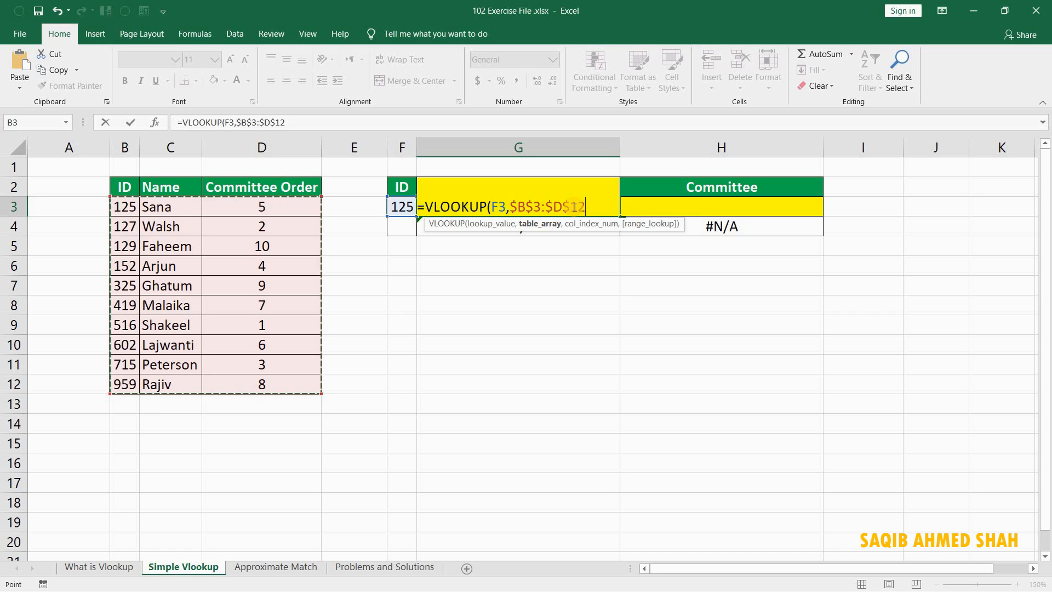
key(F4)
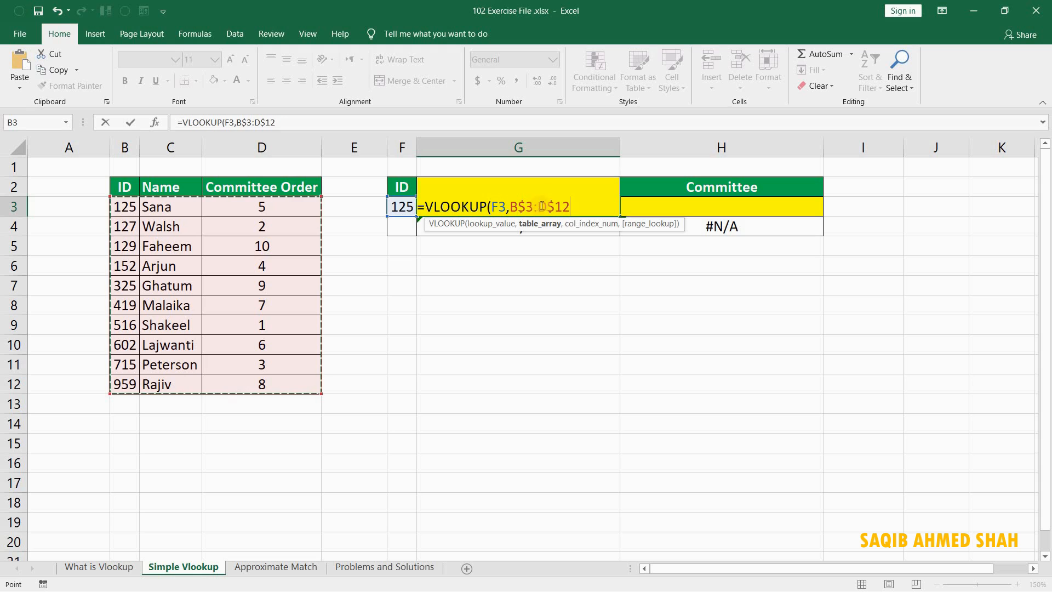
key(F4)
key(F4)
- Complete the G3 VLOOKUP formula with column index 2 and FALSE for an exact match
text(,)
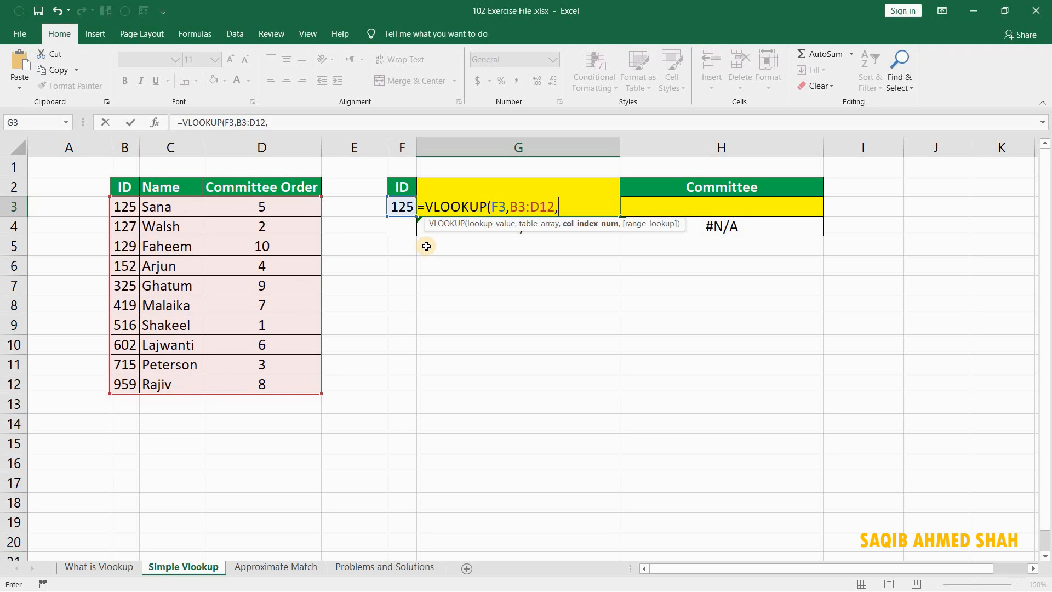
text(2)
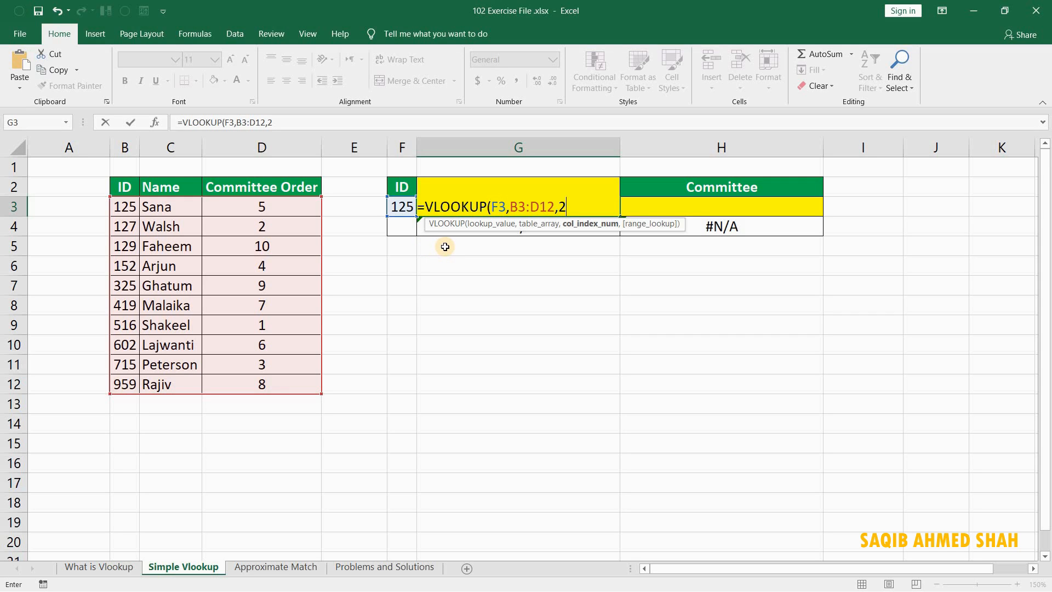
text(,)
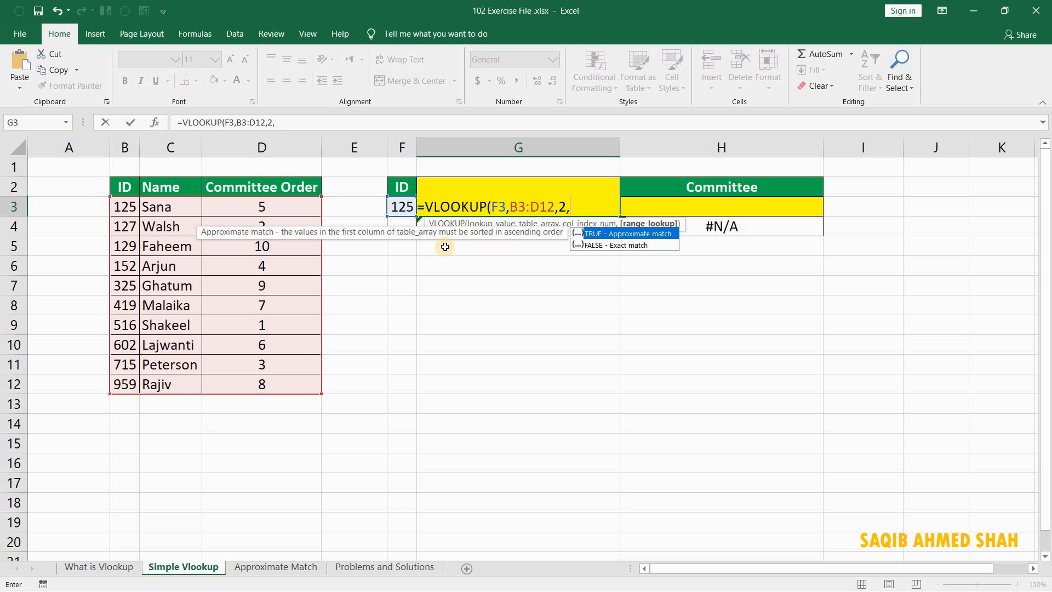
key(Down)
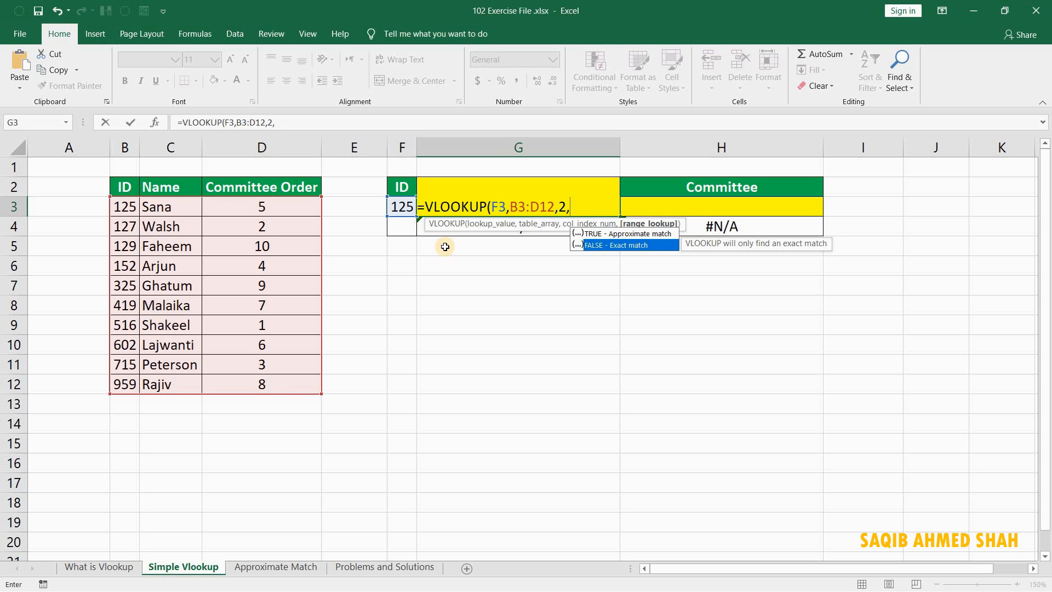
key(Tab)
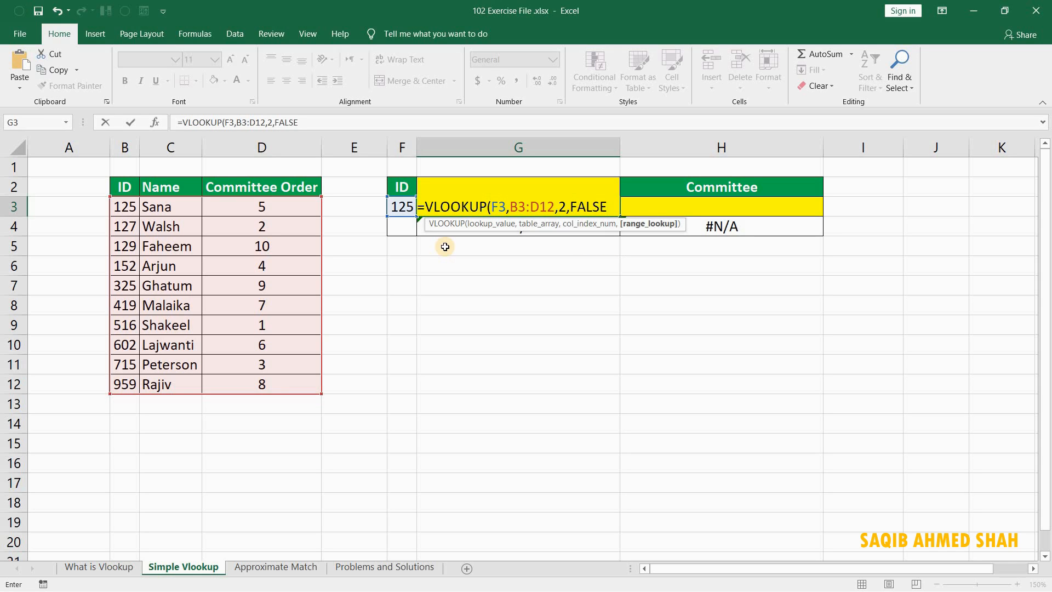
text())
key(ctrl+Return)
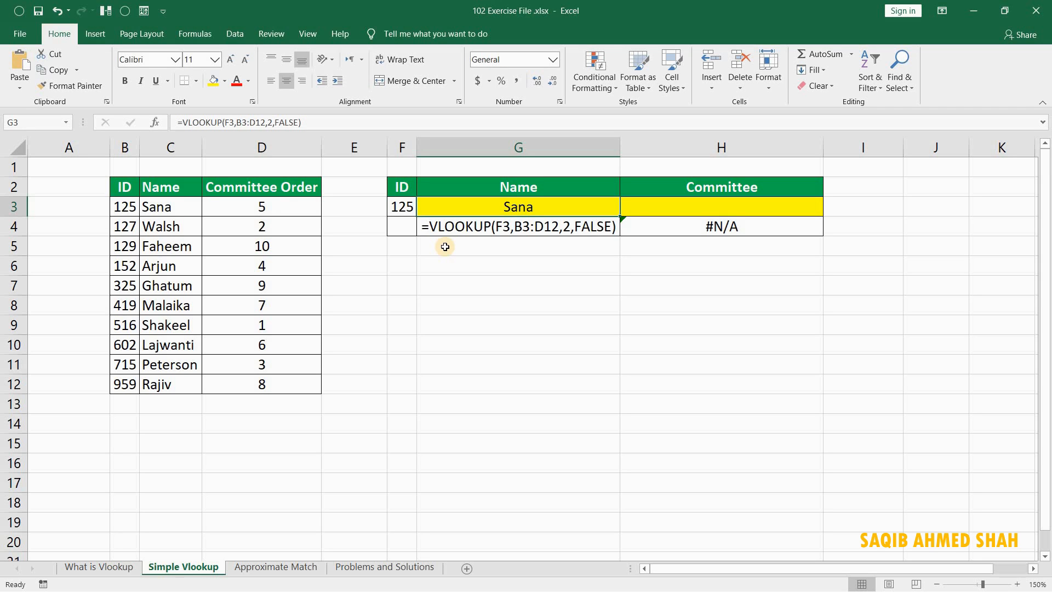
- Copy the G3 formula text unchanged into the Committee cell H3 as =VLOOKUP(F3,B3:D12,2,FALSE)
key(F2)
key(Left)
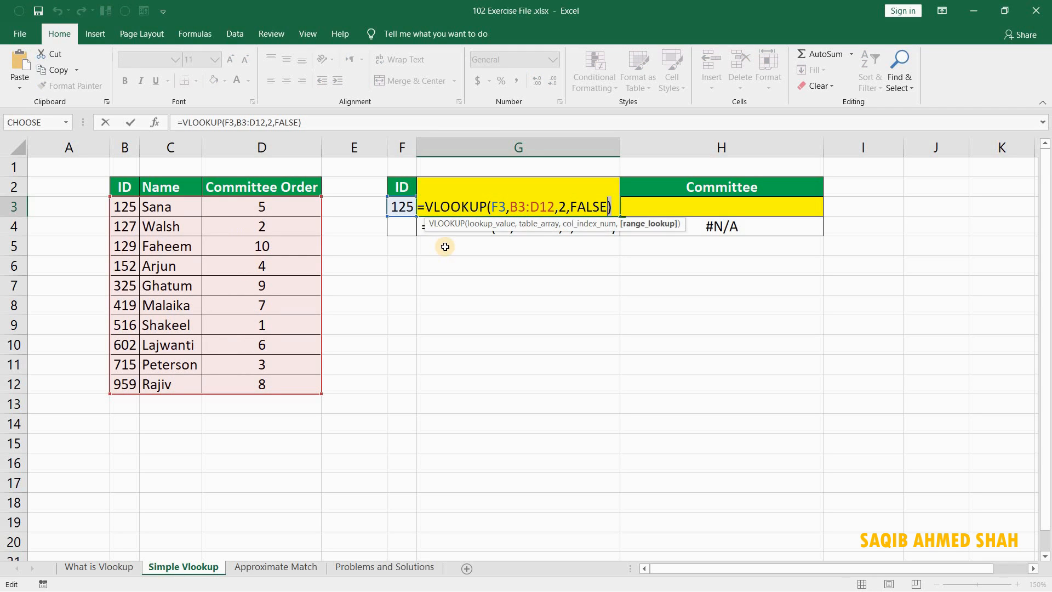
key(shift+Left)
key(shift+Left)
key(shift+Left)
key(shift+Left)
key(shift+Left)
key(shift+Left)
key(shift+Left)
key(shift+Left)
key(shift+Left)
key(shift+Left)
key(shift+Left)
key(shift+Left)
key(shift+Left)
key(shift+Left)
key(shift+Left)
key(shift+Left)
key(shift+Left)
key(shift+Left)
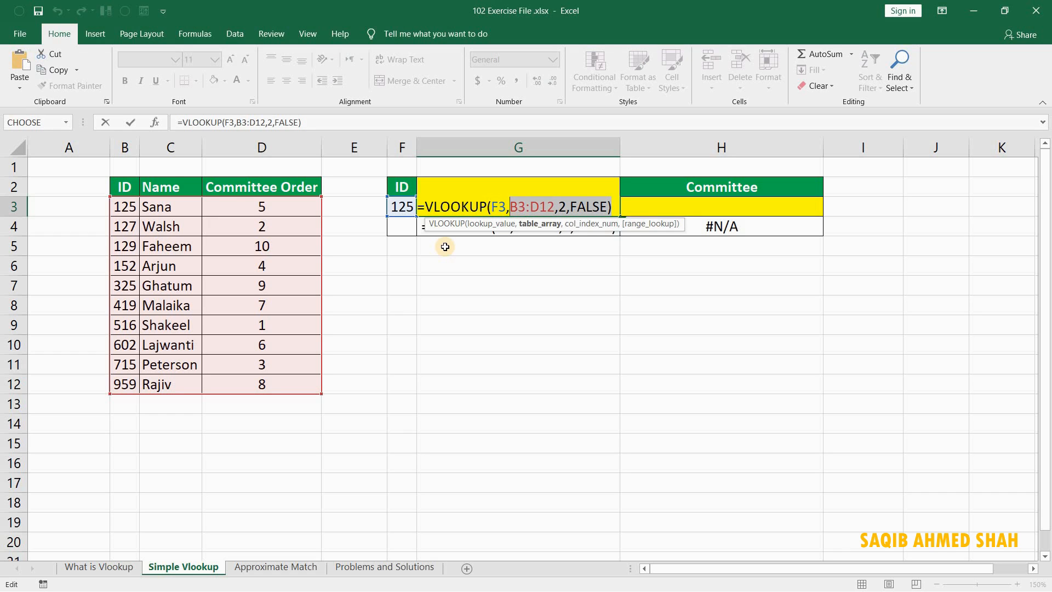
key(Escape)
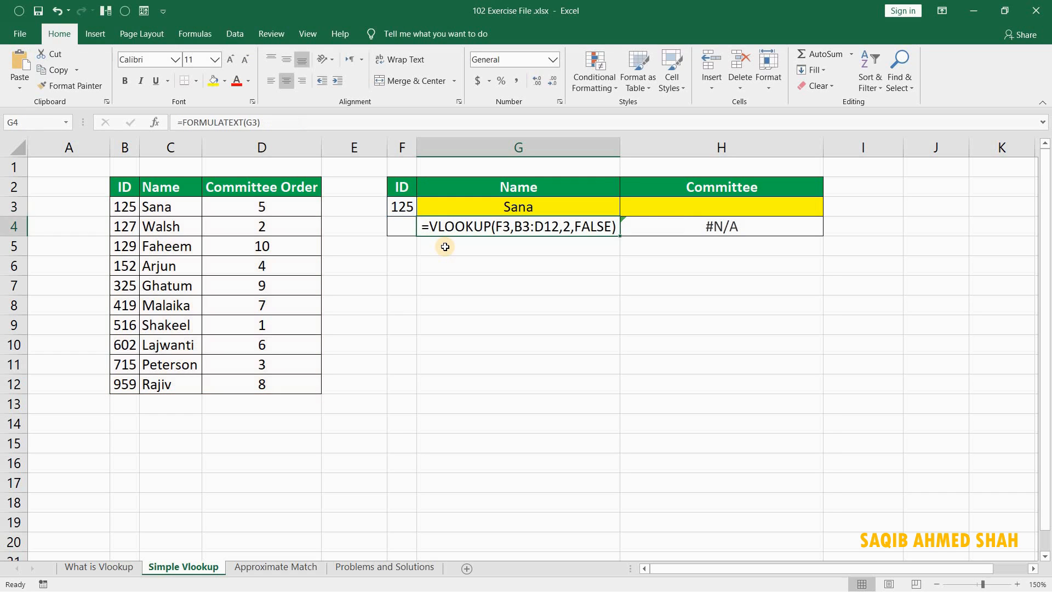
key(Right)
text(=VLOOKUP(F3,B3:D12,2,FALSE))
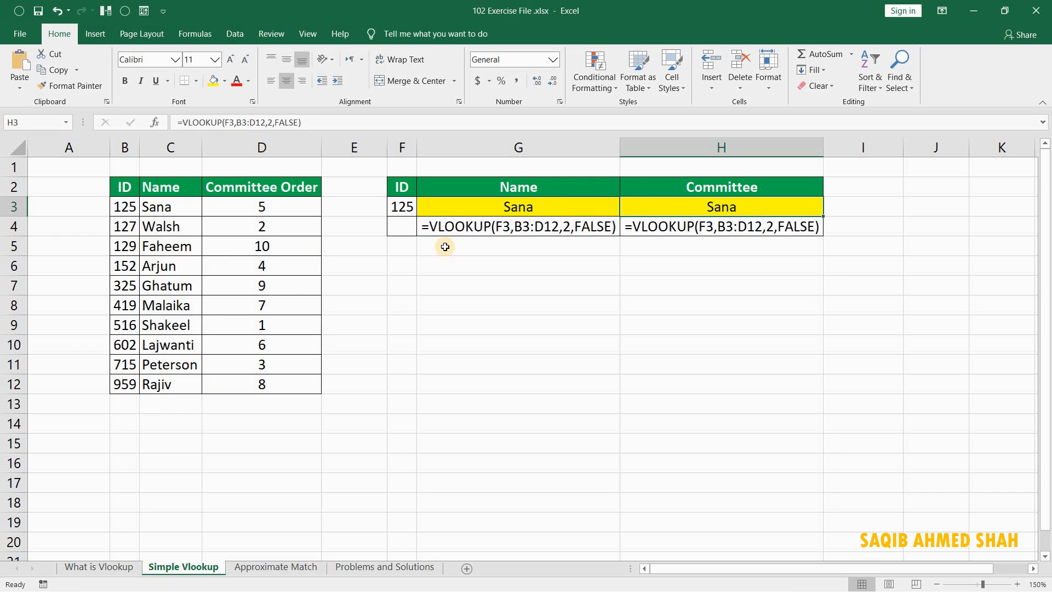
- Change the column index in the H3 VLOOKUP formula to 3
key(F2)
key(Left)
key(Left)
key(Left)
key(Left)
key(Left)
key(Left)
key(Left)
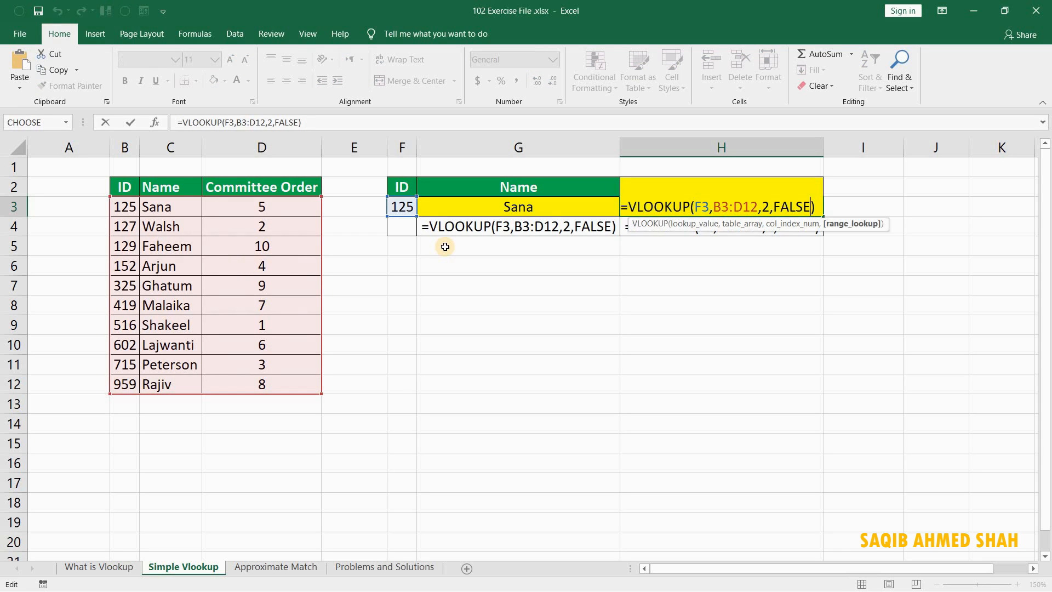
key(Left)
key(shift+Right)
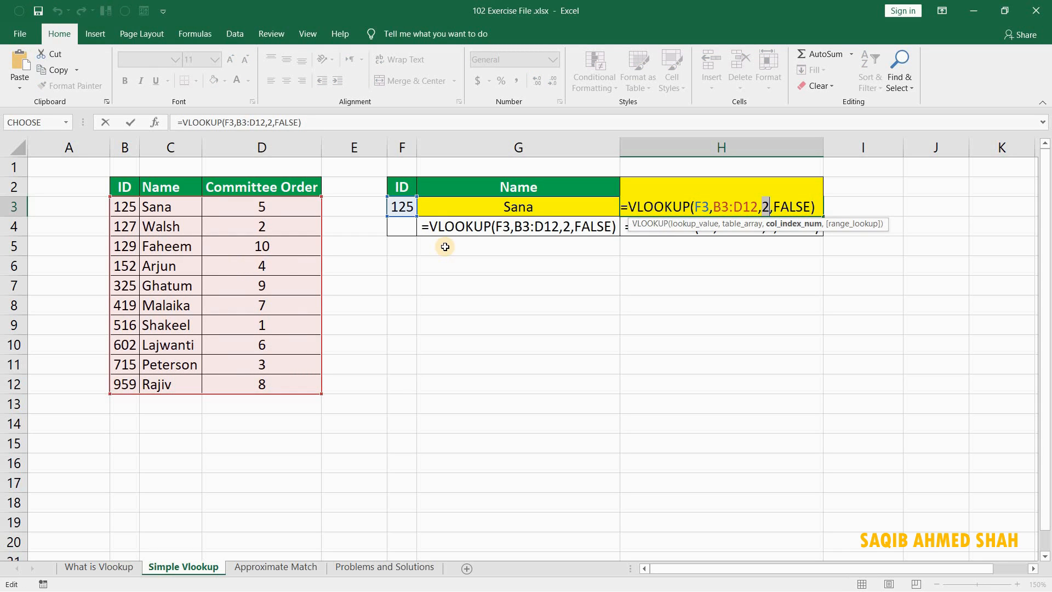
text(3)
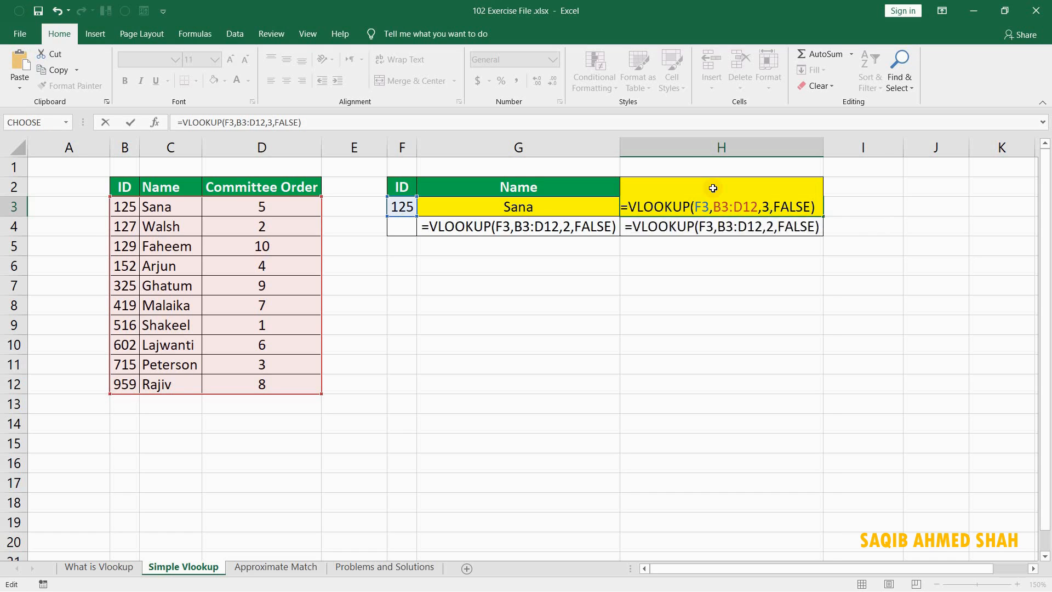
key(Return)
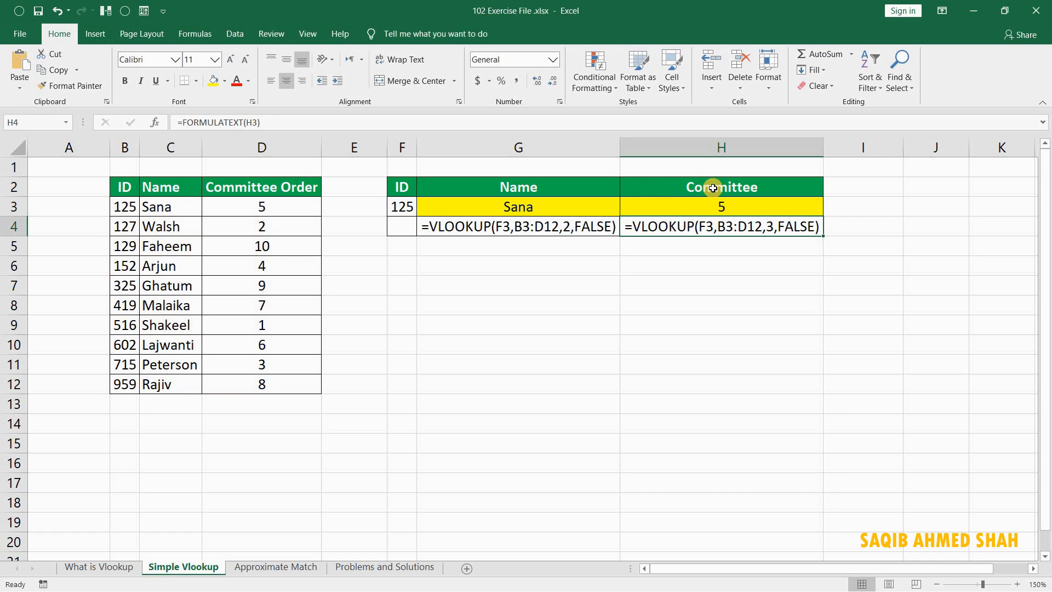
- Replace the lookup ID in F3 with the ID listed in cell B4
key(Up)
key(Left)
key(Left)
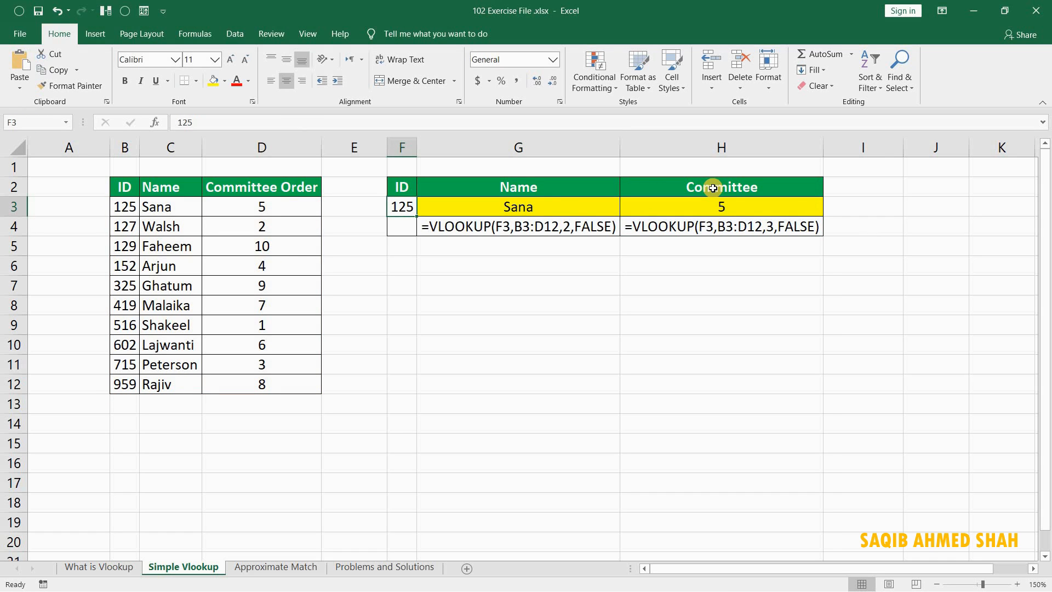
key(Right)
key(Right)
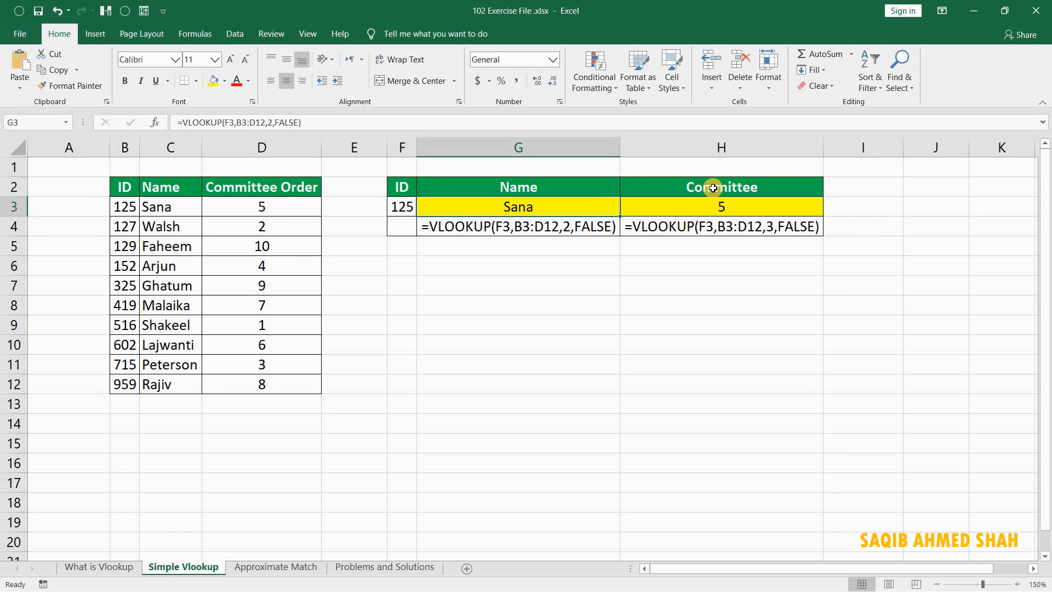
key(Left)
key(Left)
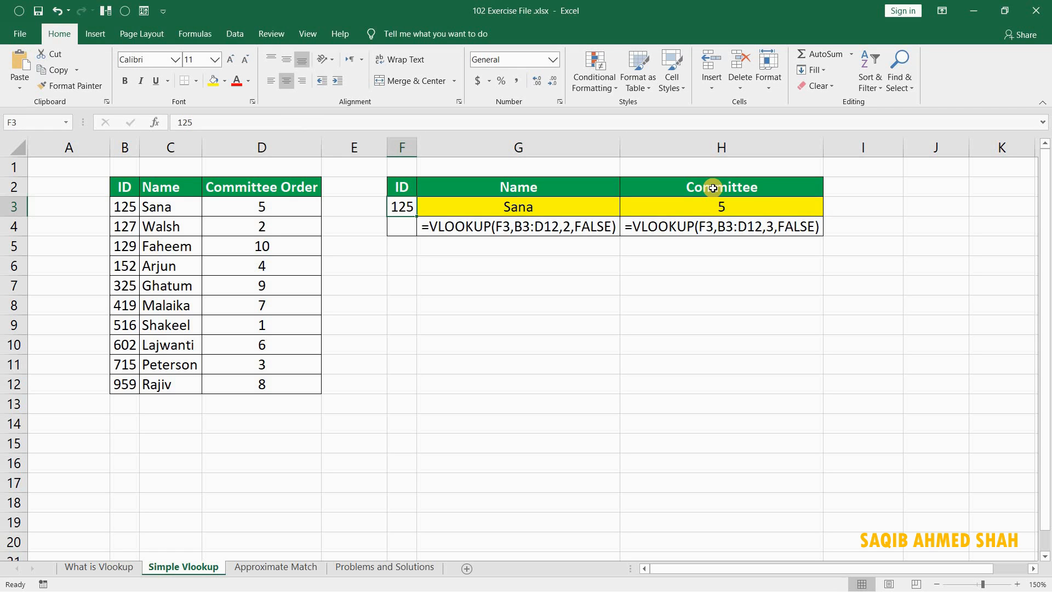
text(127)
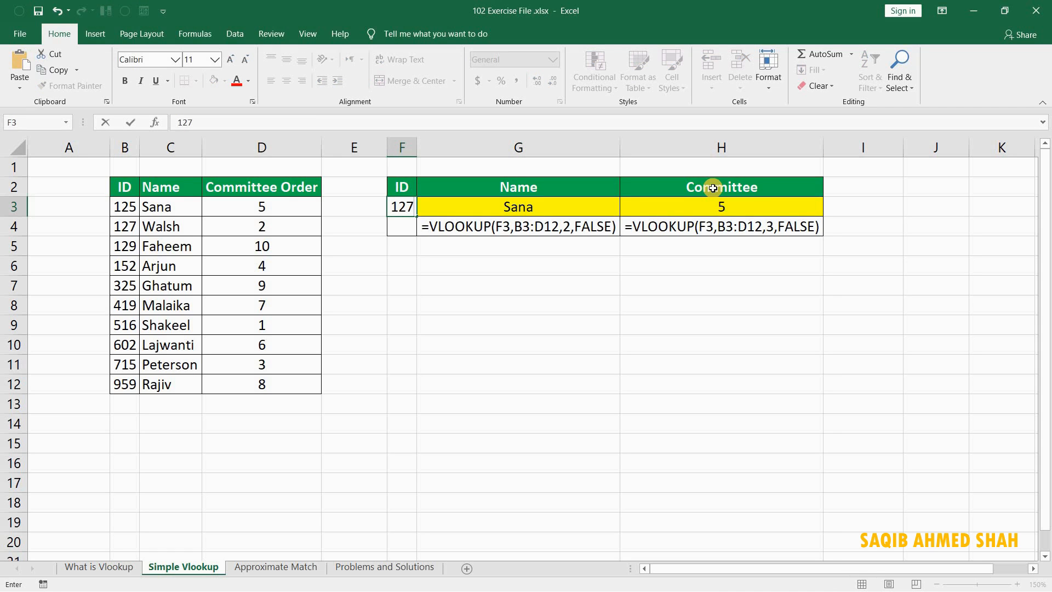
key(Return)
key(Up)
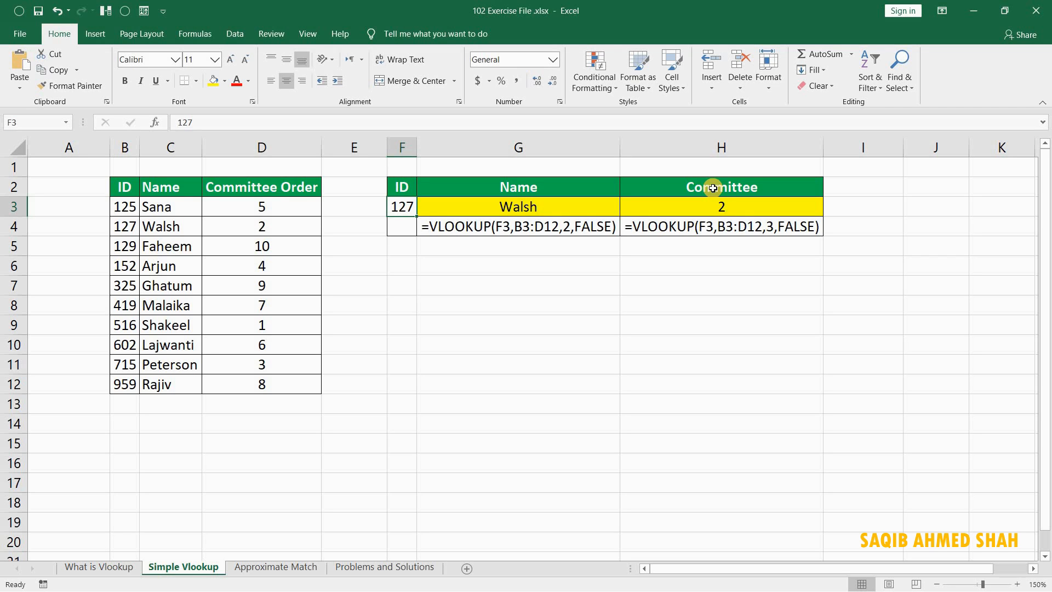
- Replace the lookup ID in F3 with the ID listed in cell B12
text(959)
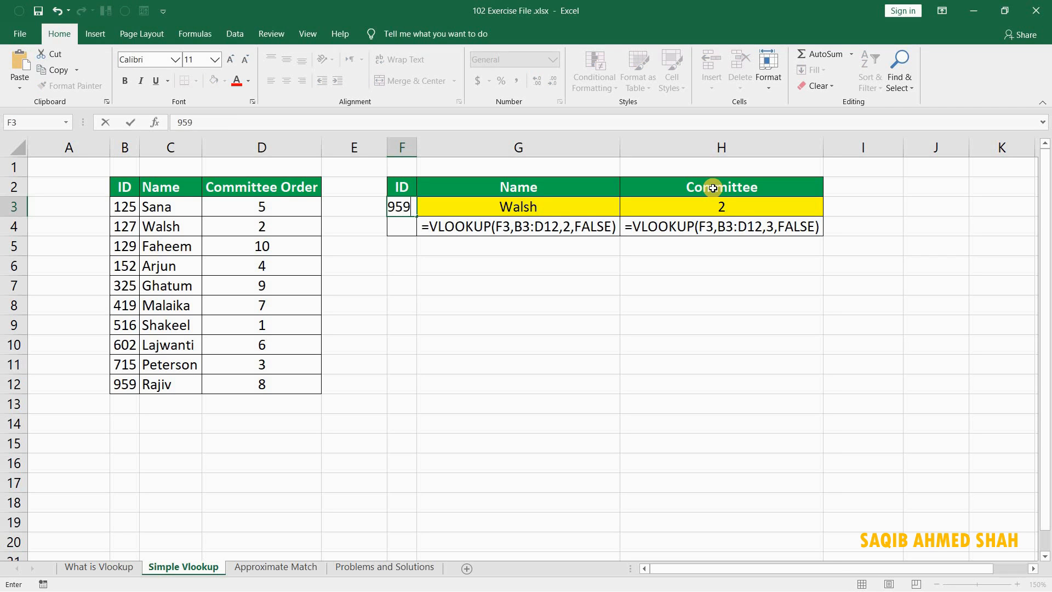
key(Return)
key(Up)
key(Right)
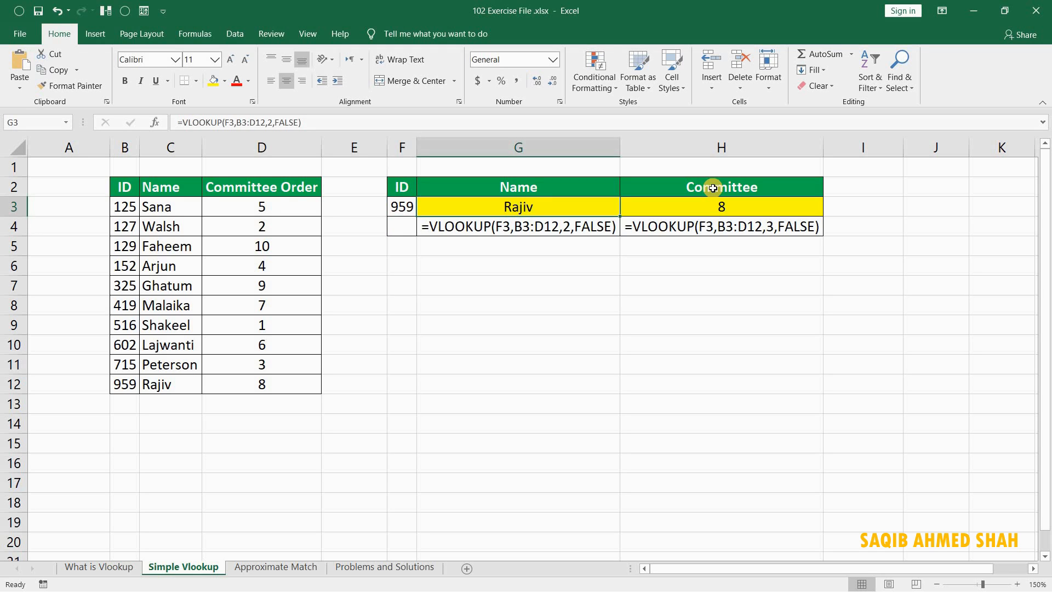
key(Right)
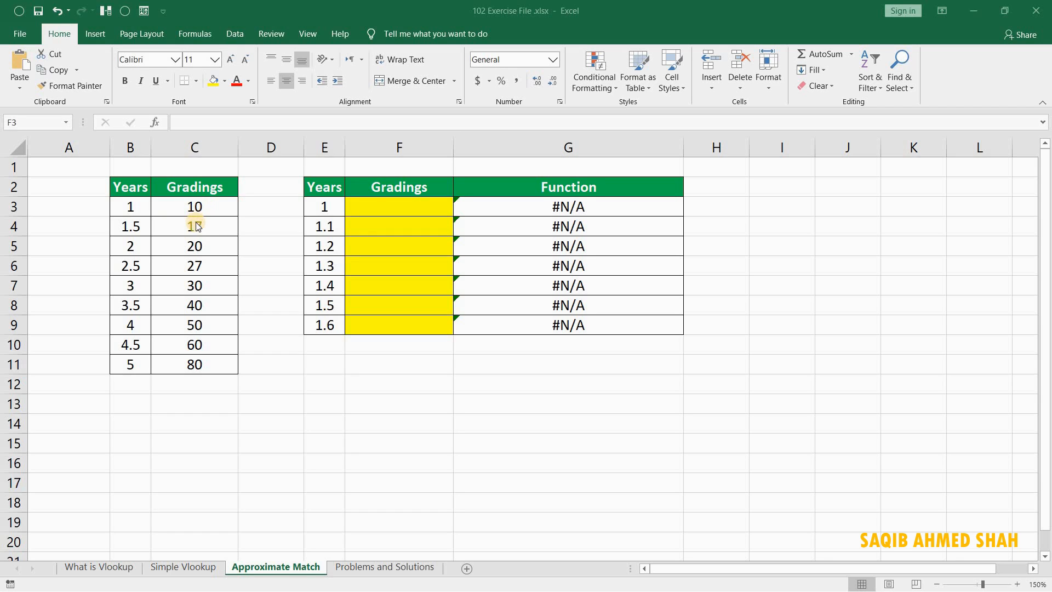
- Start a VLOOKUP formula in Gradings cell F3 with lookup value E3 and the absolute table range $B$3:$C$11
click(389, 211)
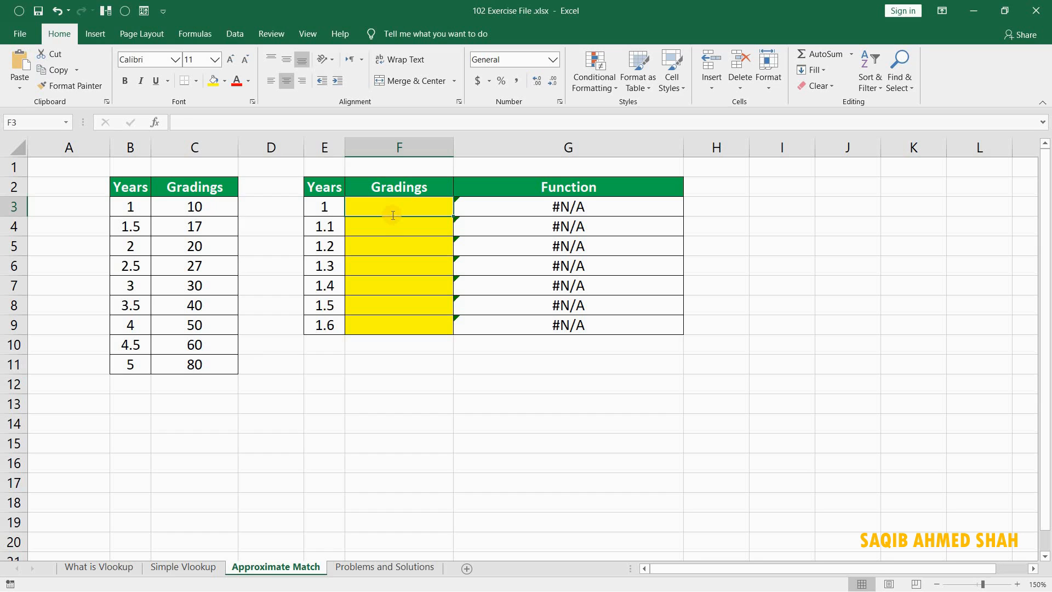
text(=vloo)
key(Tab)
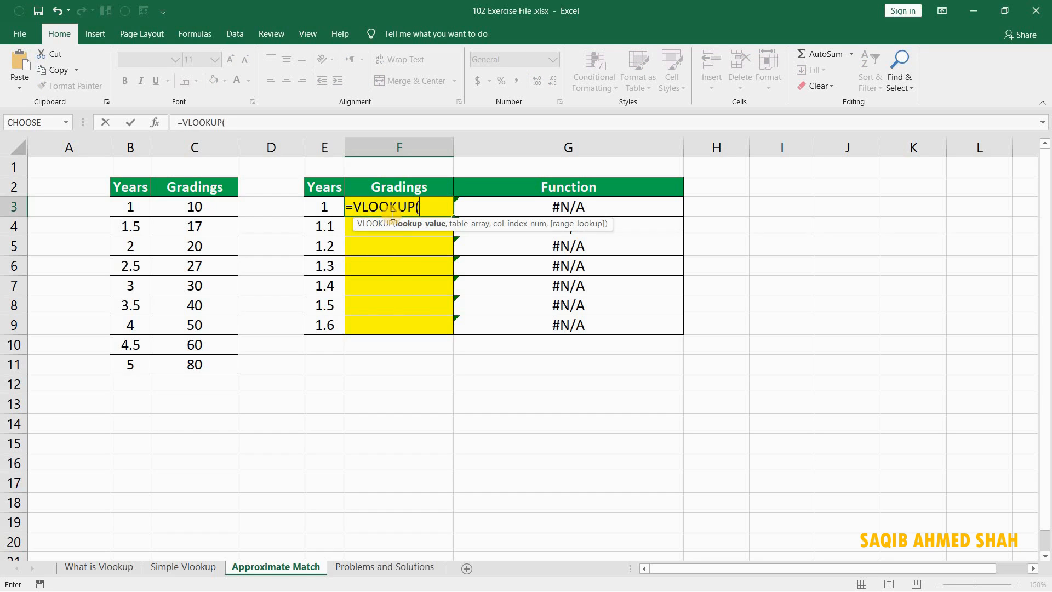
click(322, 210)
text(,)
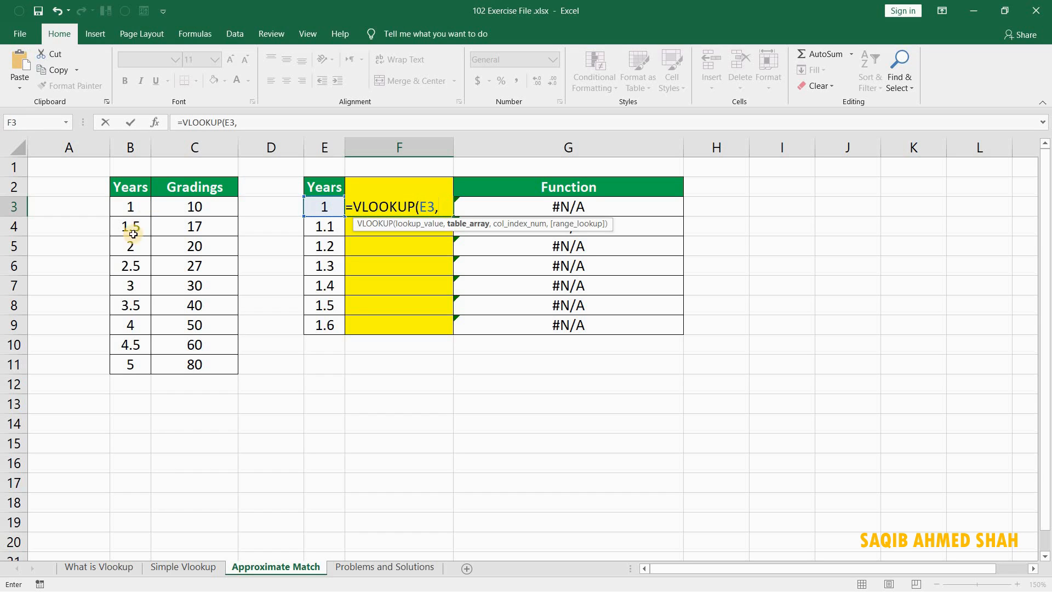
drag(130, 207, 257, 369)
key(F4)
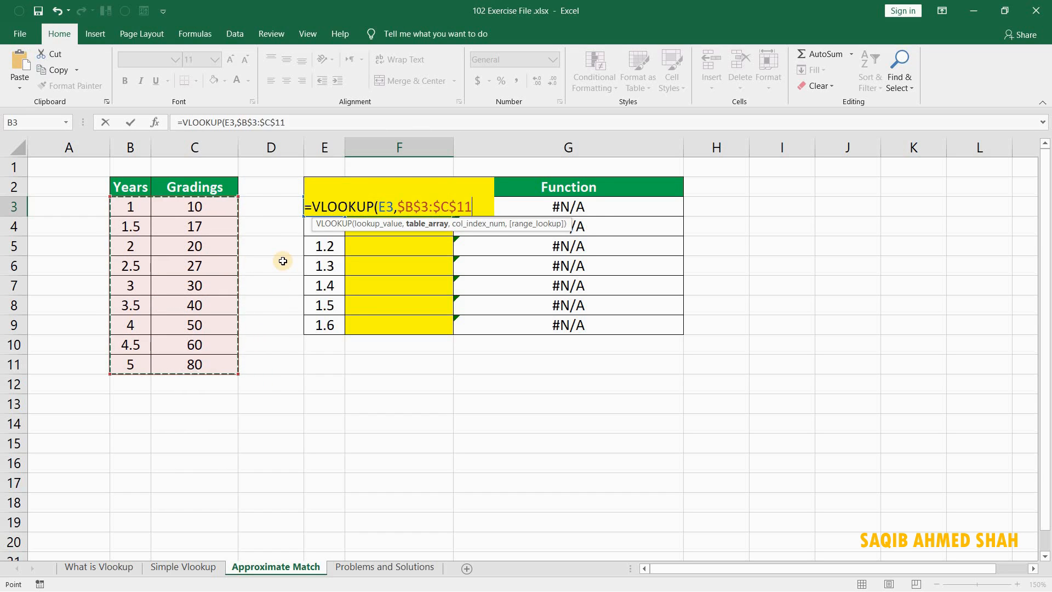
text(,)
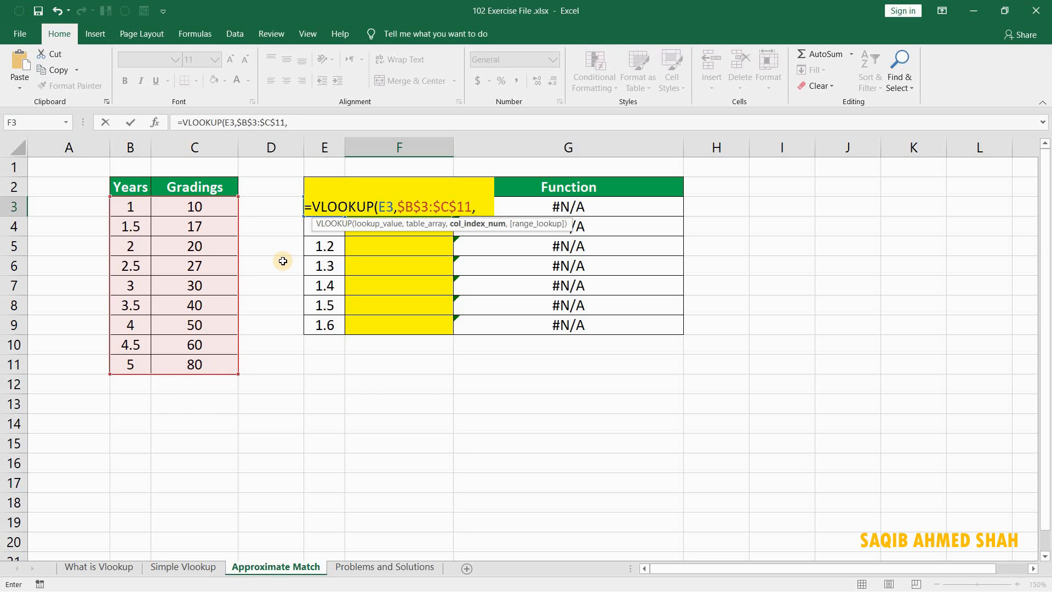
- Complete the F3 VLOOKUP formula with column index 2 and TRUE for an approximate match
text(2,)
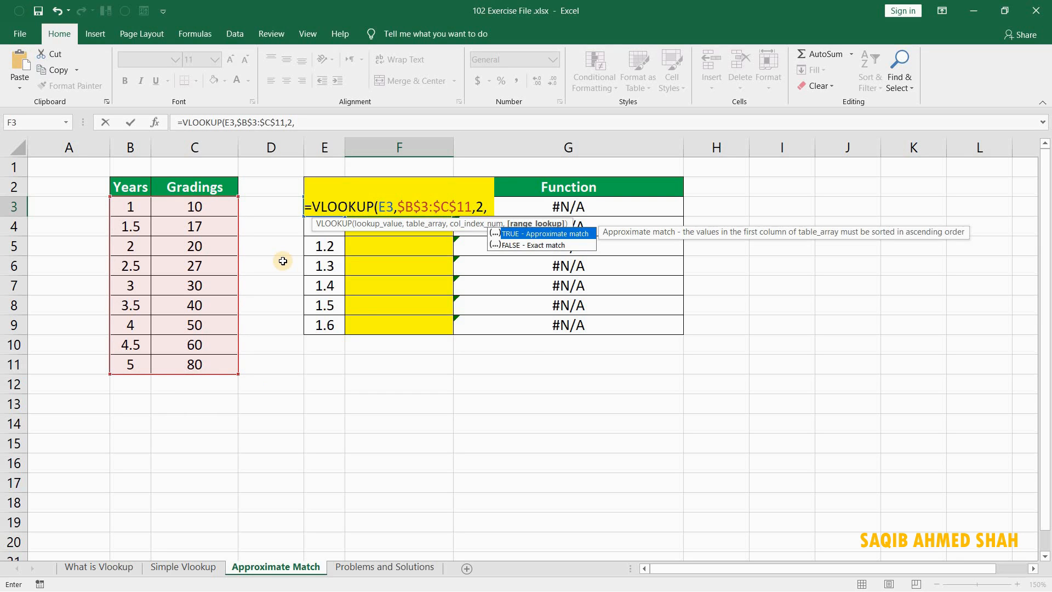
key(Down)
key(Up)
text(T)
key(Tab)
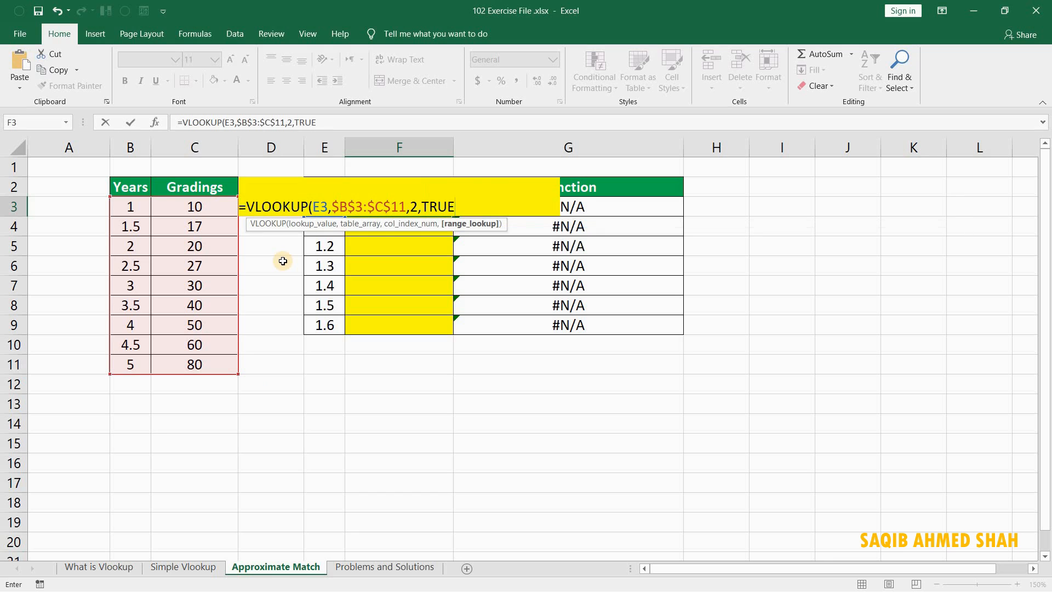
text())
key(ctrl+Return)
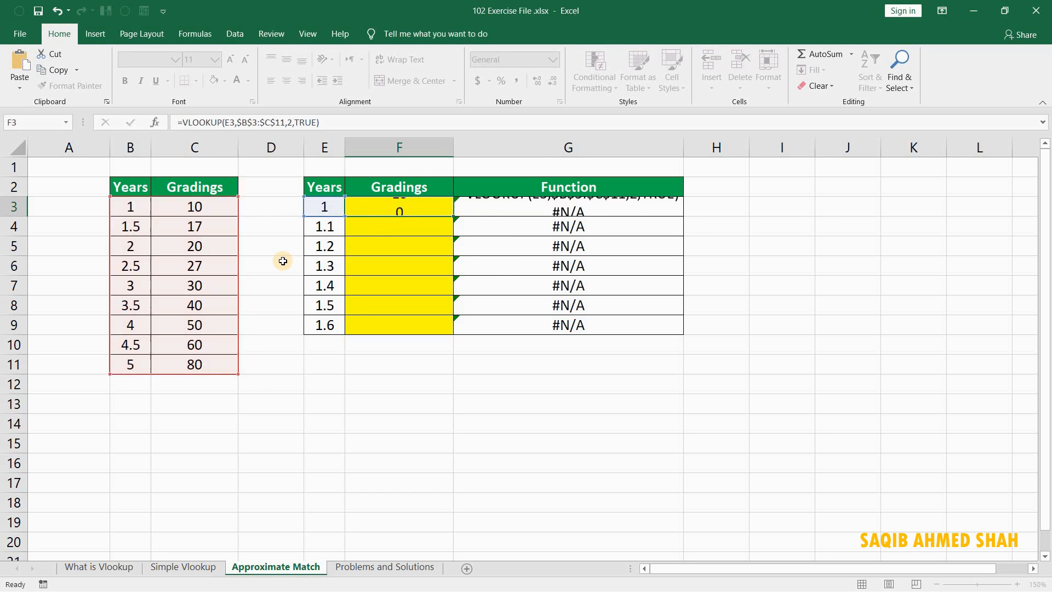
- Fill the F3 VLOOKUP formula down the Gradings column through F9
key(shift+Down)
key(shift+Down)
key(shift+Down)
key(shift+Down)
key(shift+Down)
key(shift+Down)
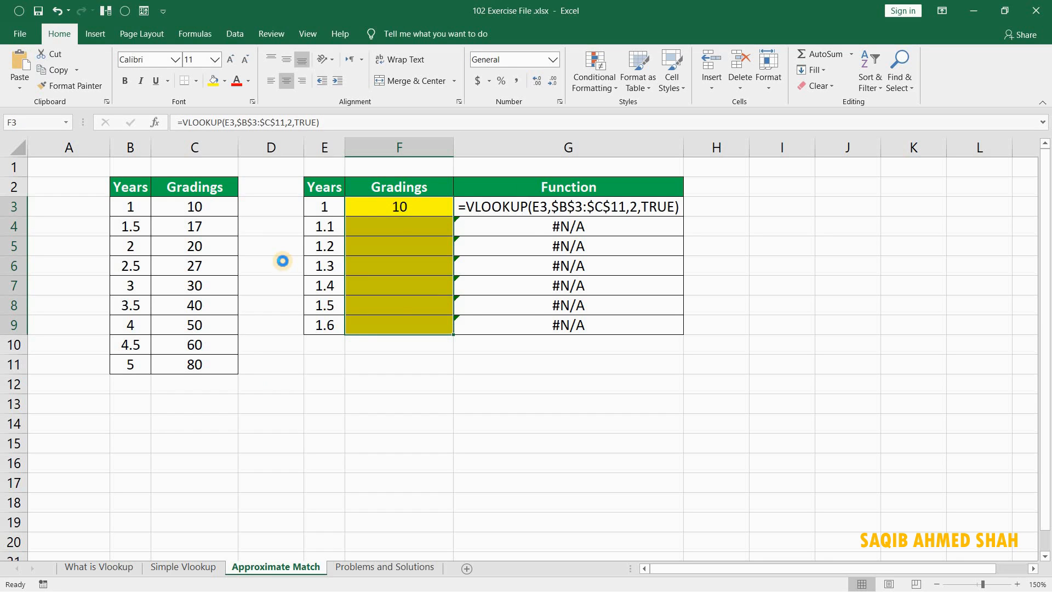
key(ctrl+d)
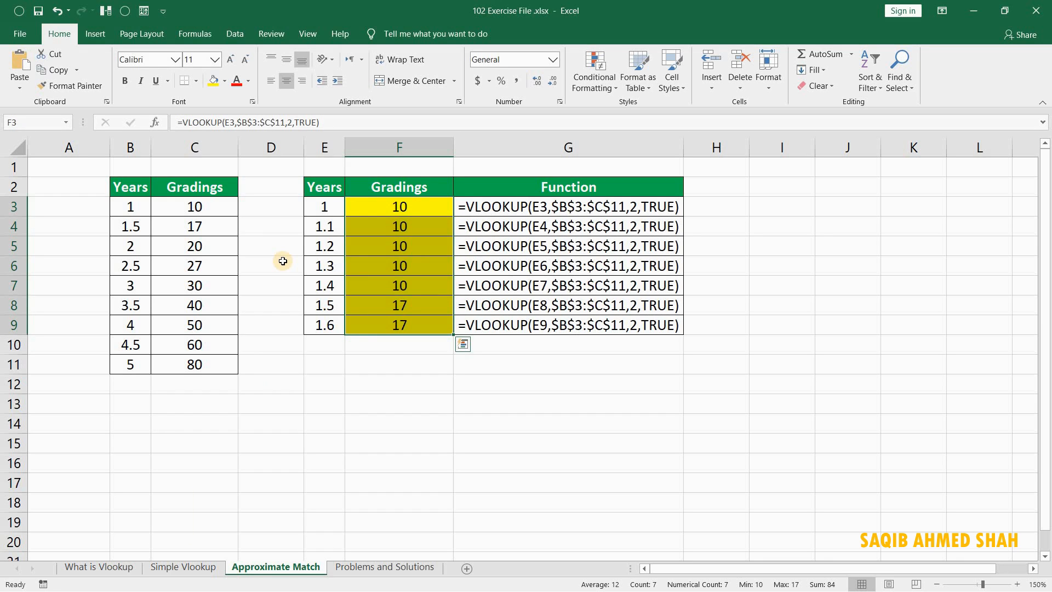
key(Up)
key(Down)
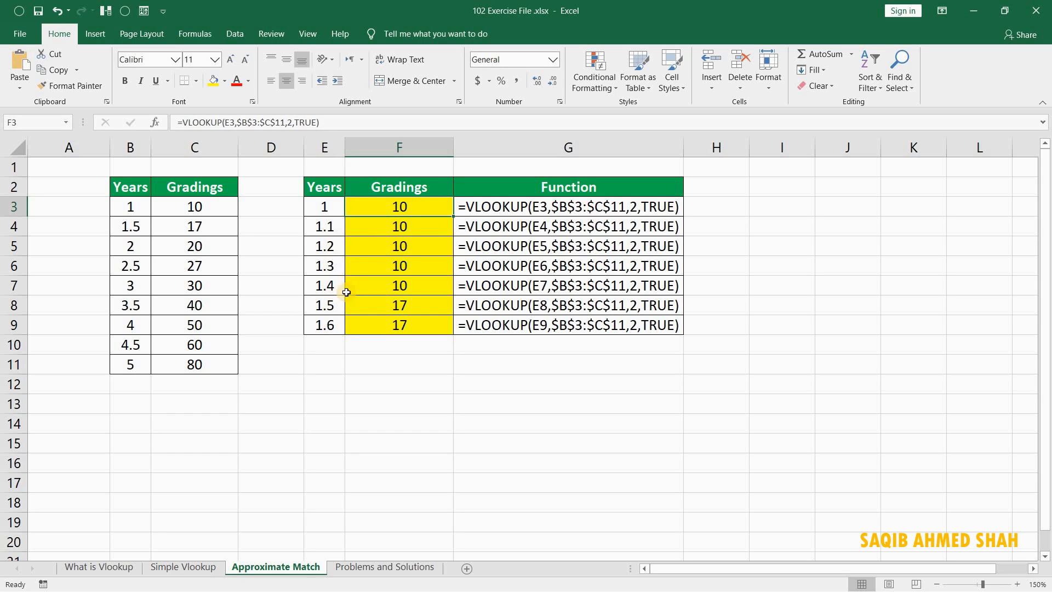
drag(329, 286, 380, 285)
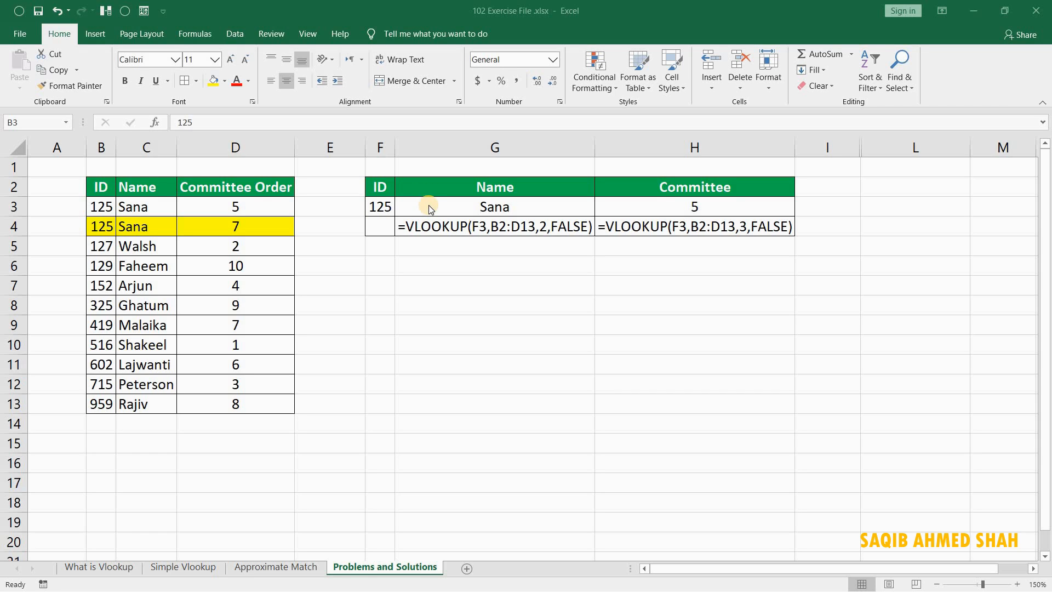
- Inspect the lookup ID in F3 and the arguments of the Name VLOOKUP formula in G3
click(382, 205)
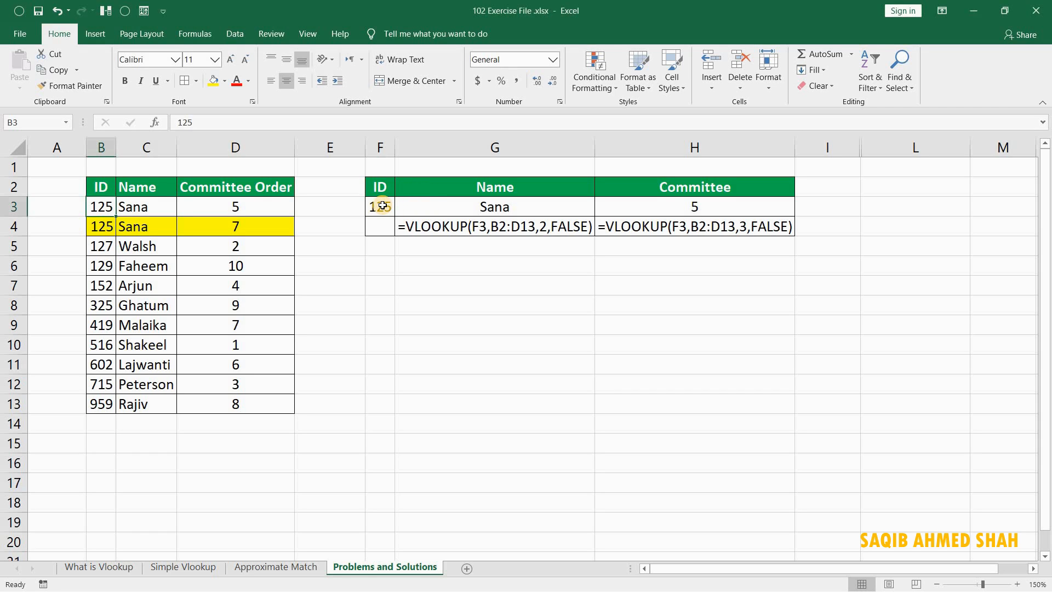
click(383, 205)
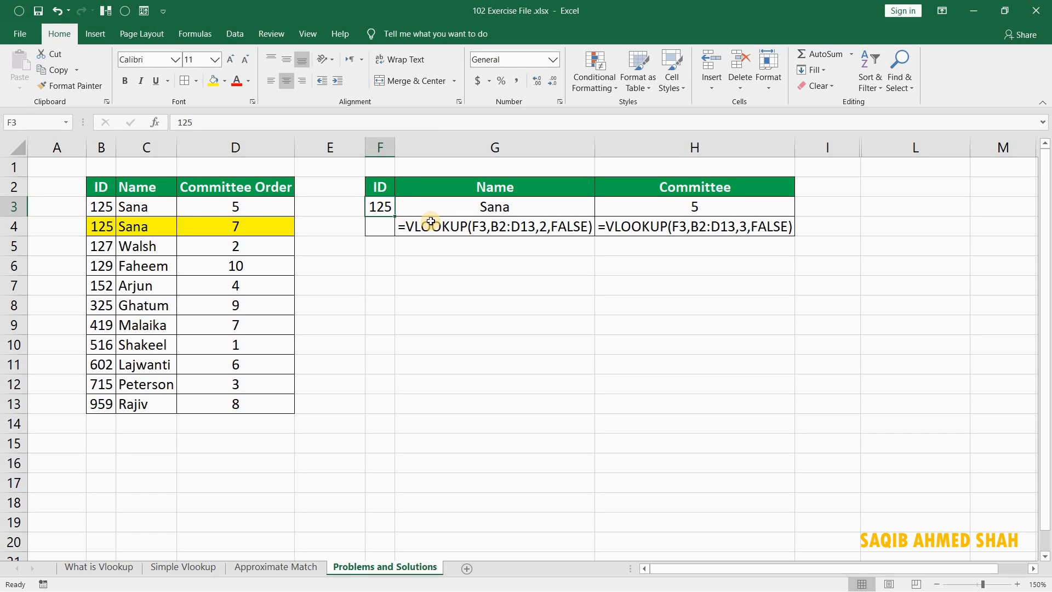
click(466, 211)
key(F2)
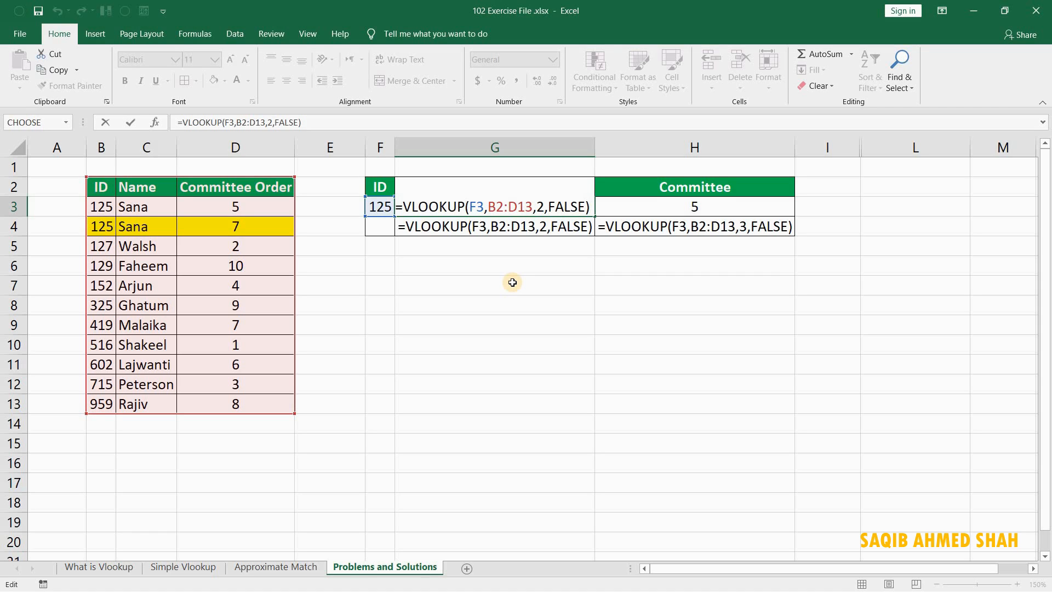
click(540, 211)
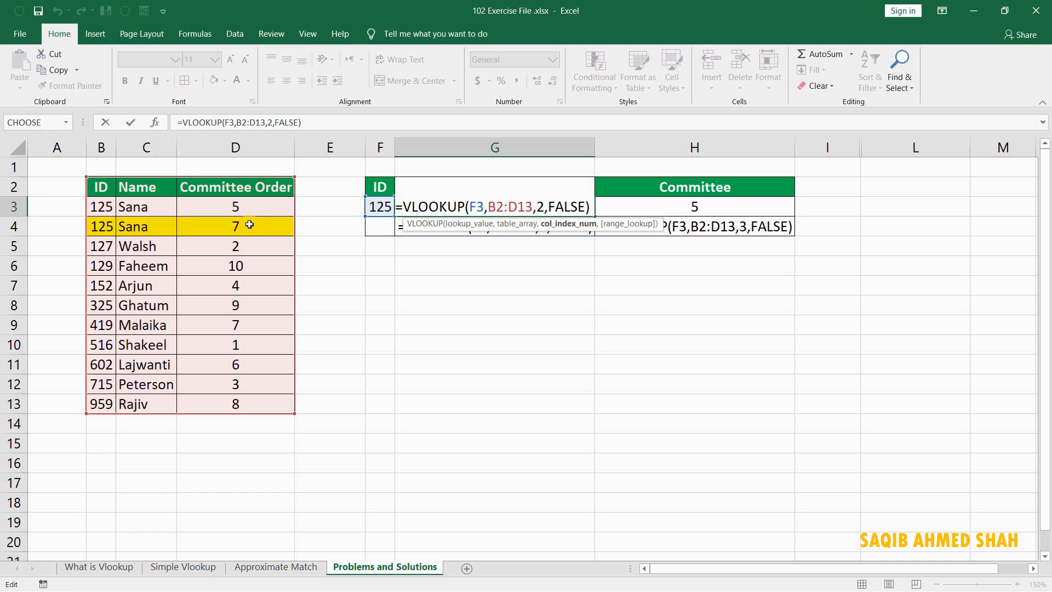
key(Return)
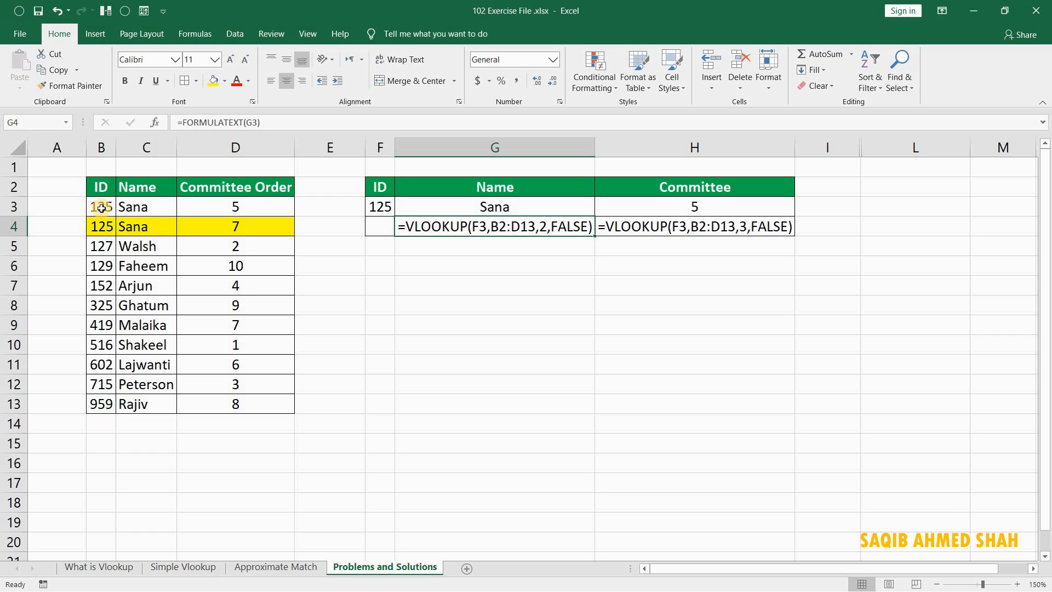
- Examine the first record with the duplicated ID by highlighting row 3 from B3 across to I3
drag(103, 208, 210, 209)
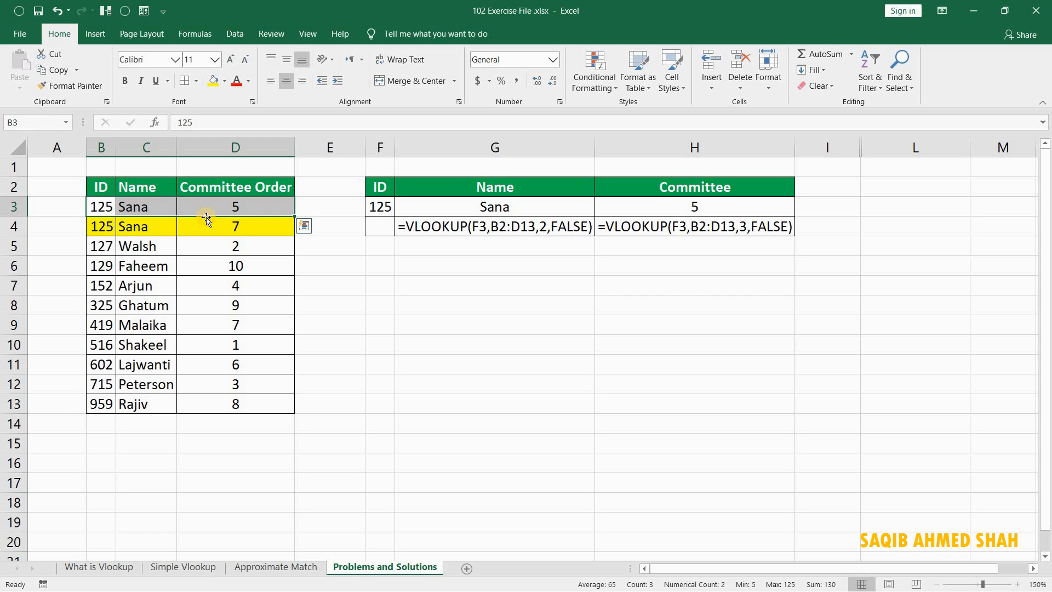
key(Left)
key(Right)
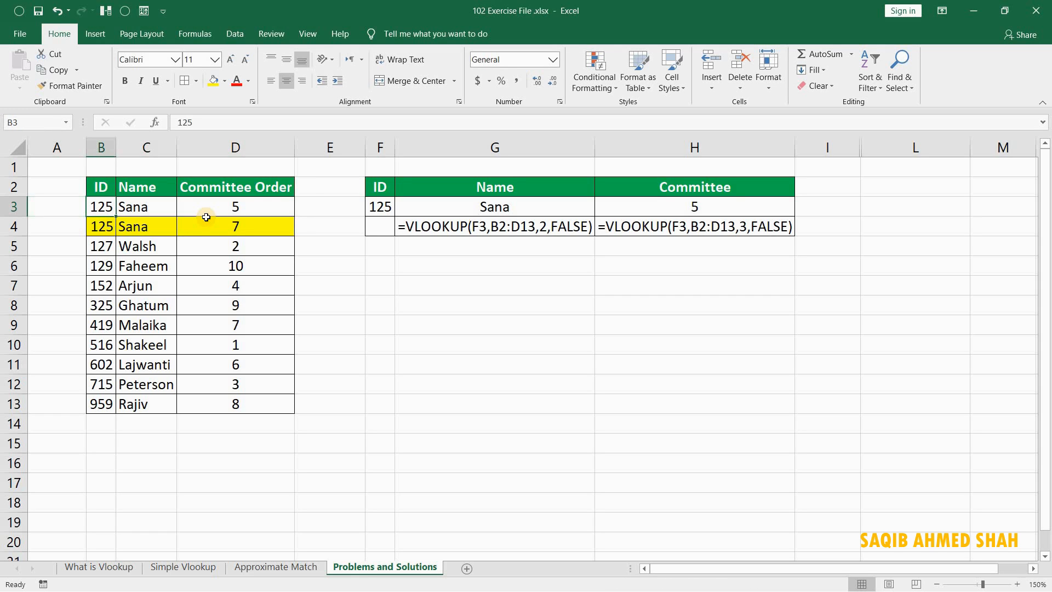
key(shift+Right)
key(shift+Right)
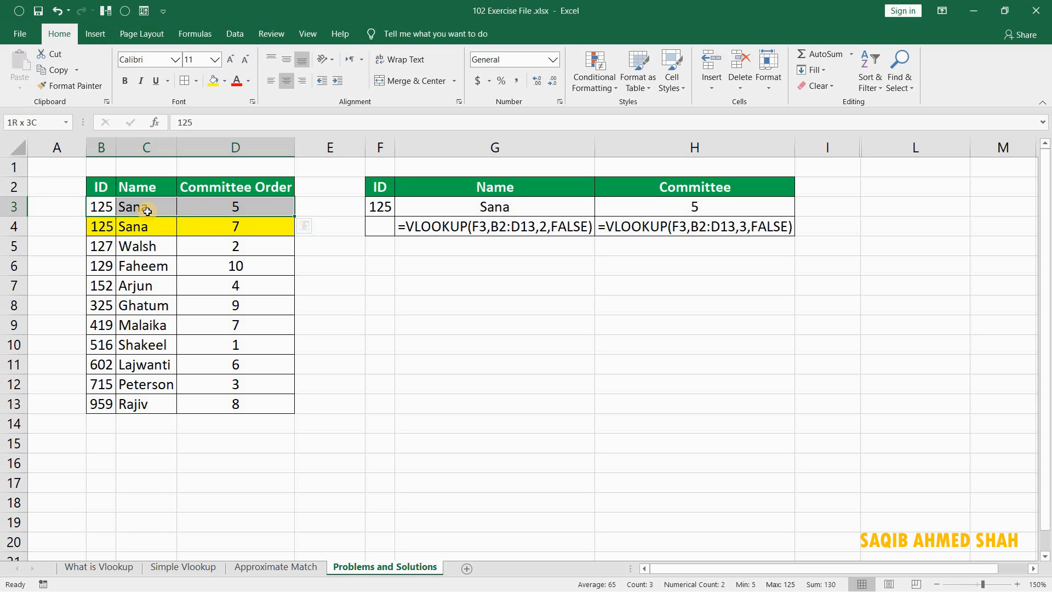
key(shift+Right)
key(shift+Right)
key(shift+Right)
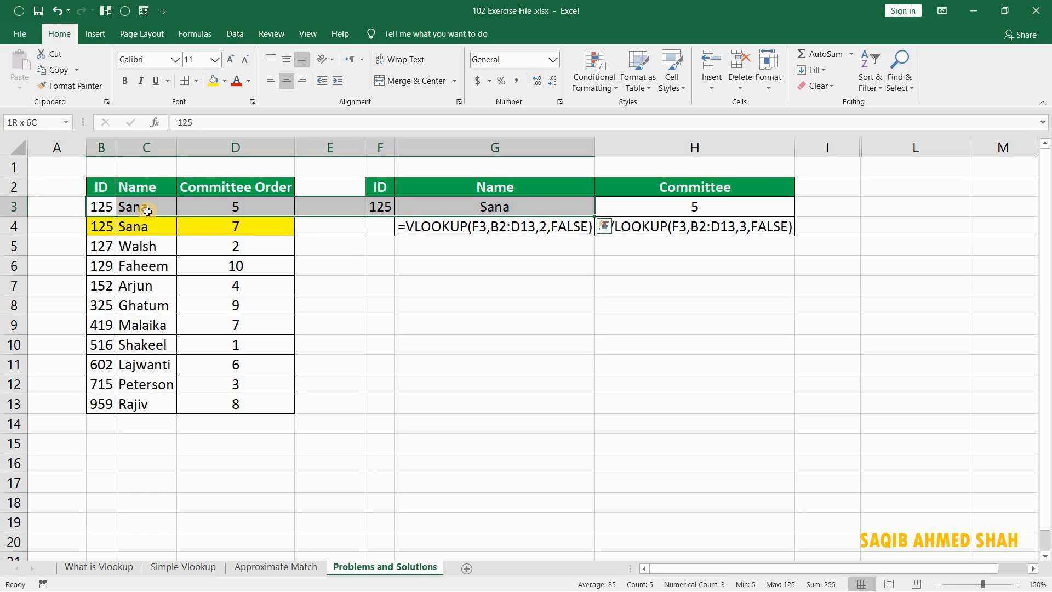
key(shift+Right)
key(shift+Right)
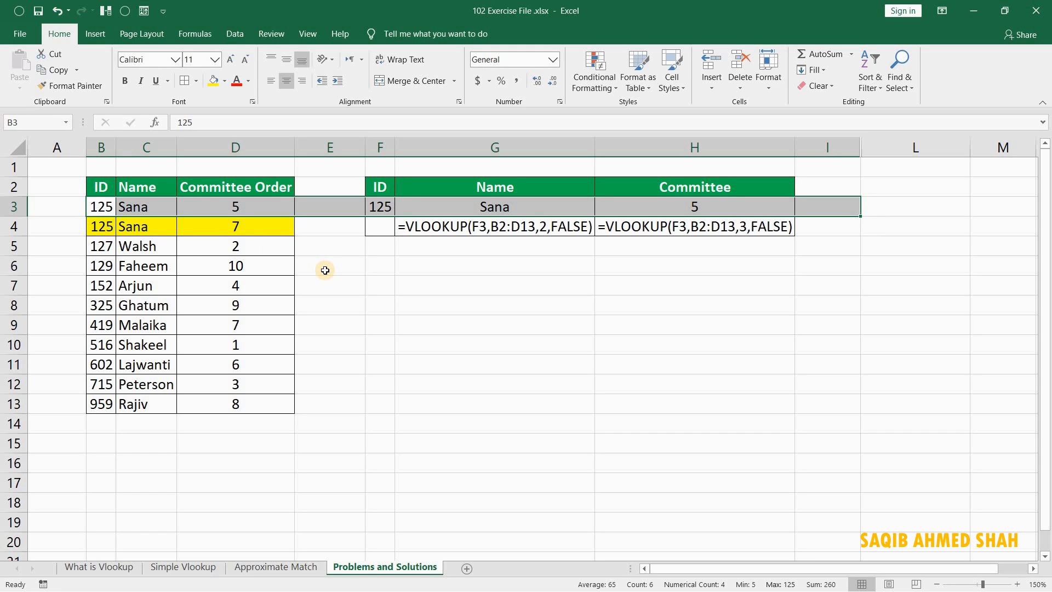
click(324, 270)
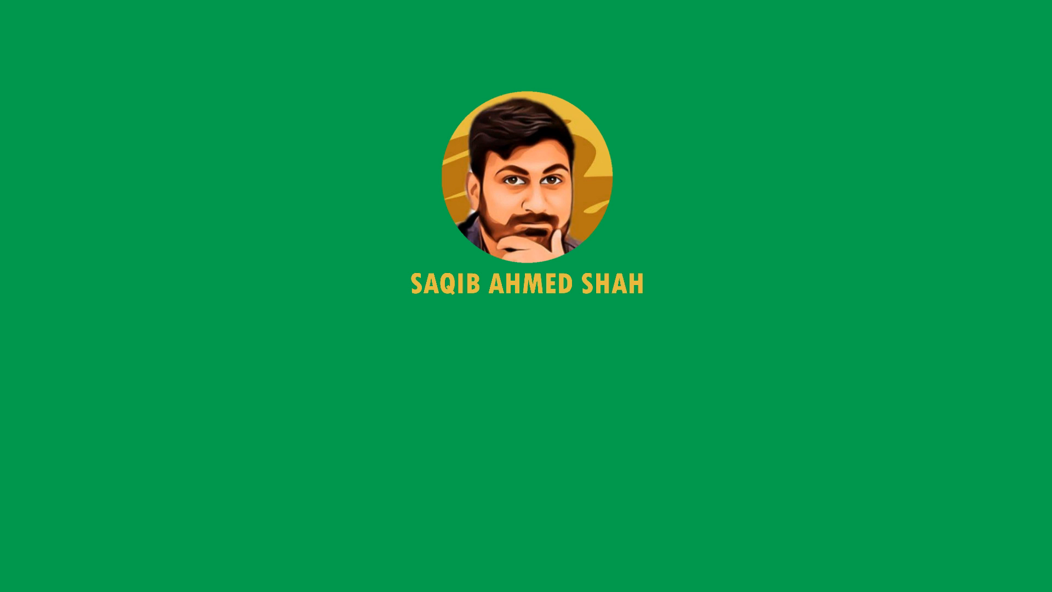